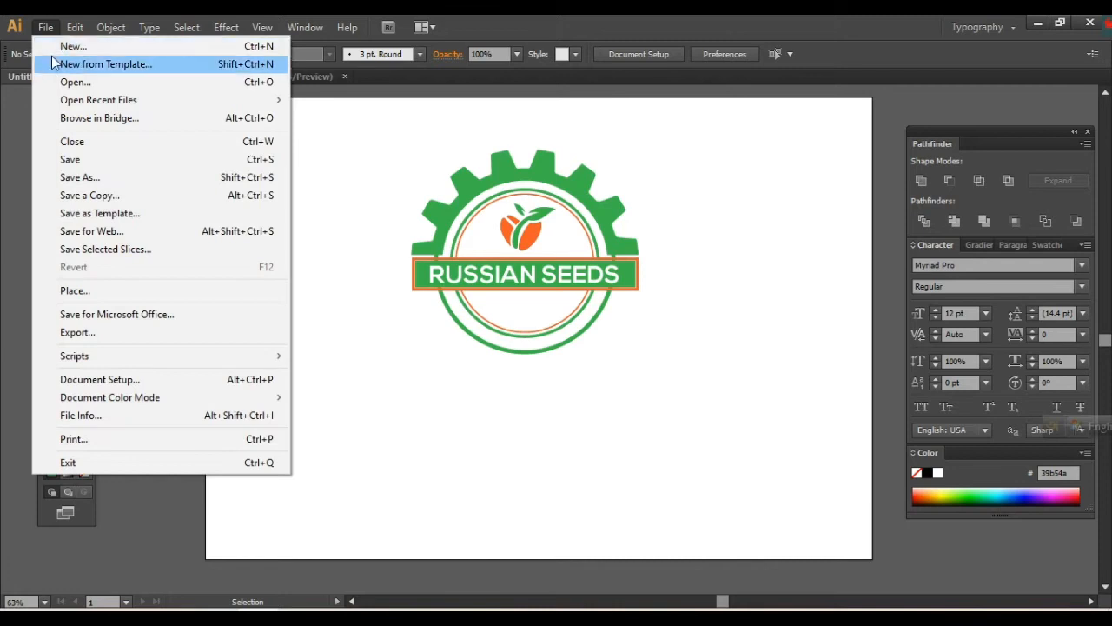
pyautogui.click(374, 139)
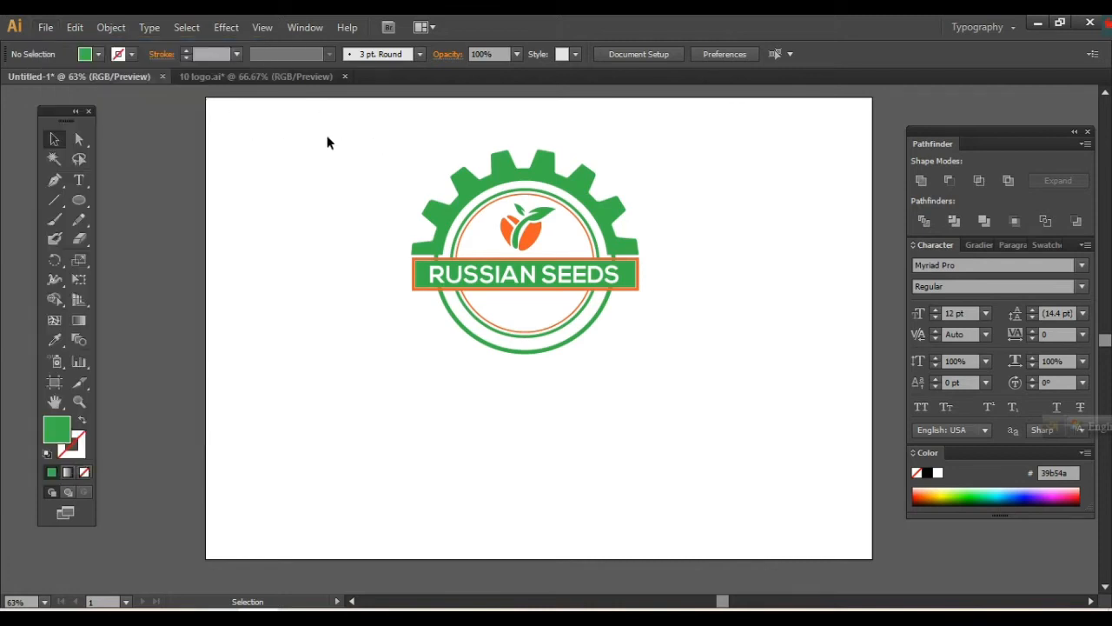
pyautogui.click(525, 163)
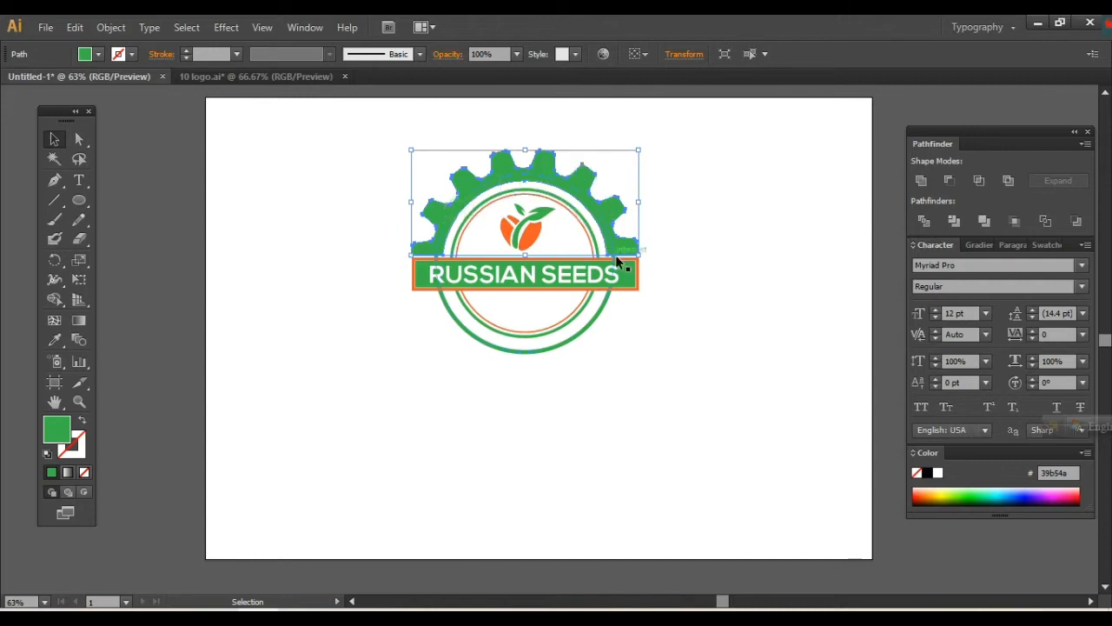
pyautogui.click(705, 240)
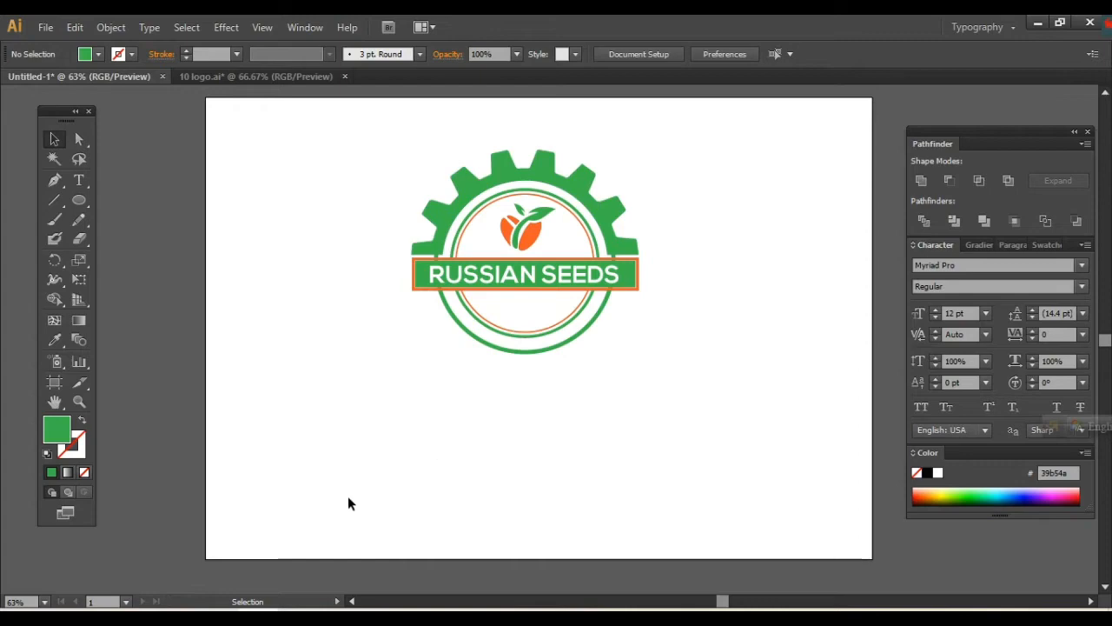
# - Switch to Chrome, copy the black three-gear picture from the settings vector results, and paste it into the Illustrator document
pyautogui.hotkey('alt', 'Tab')
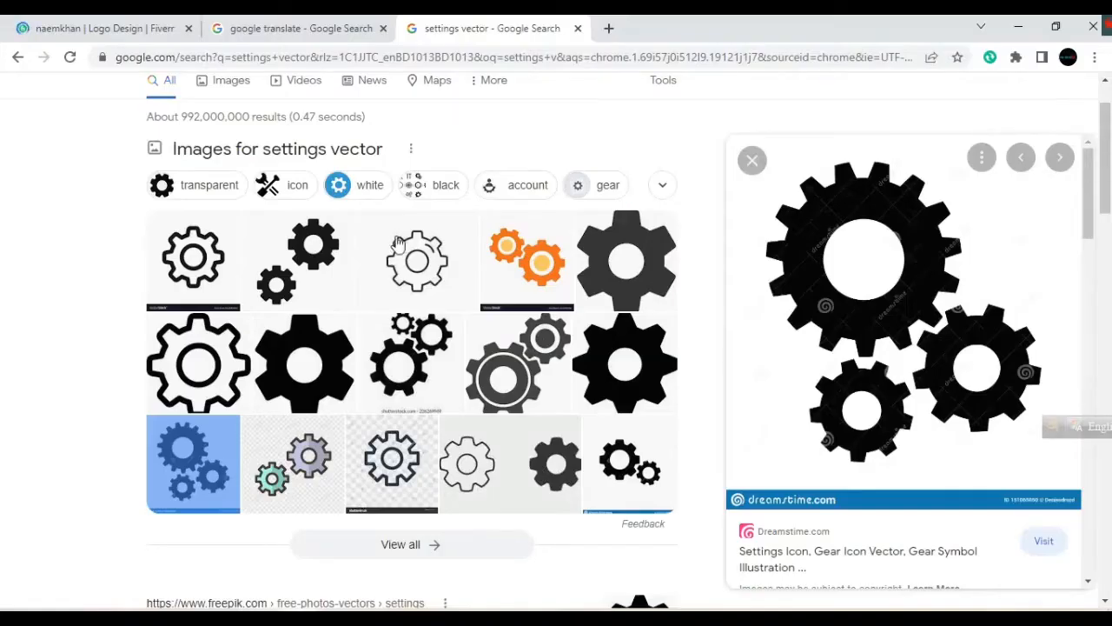
pyautogui.scroll(2, 398, 247)
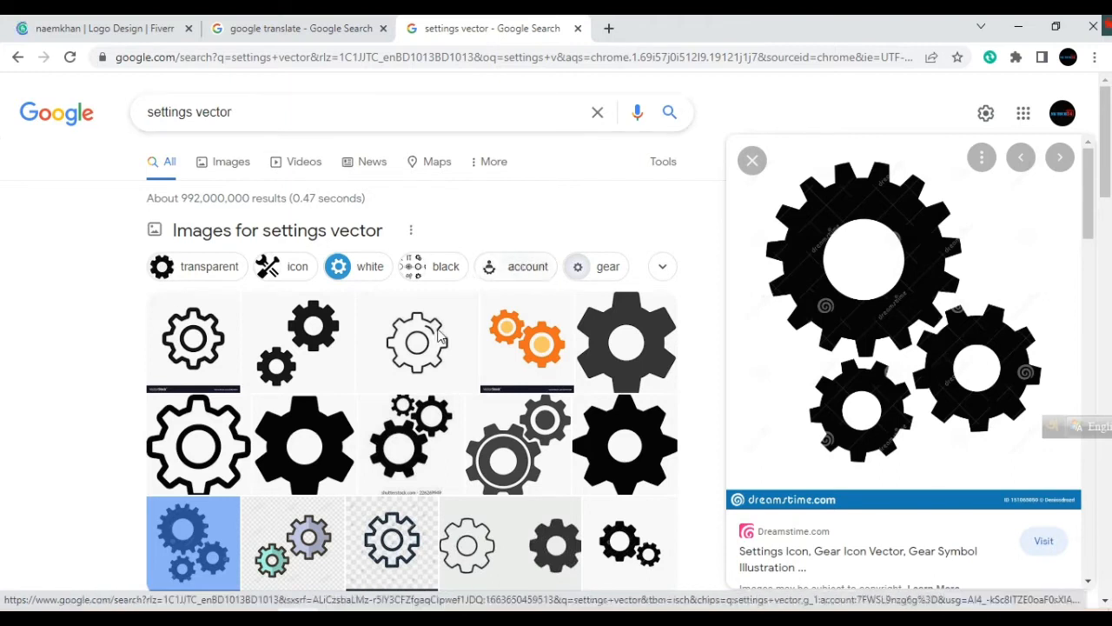
pyautogui.rightClick(850, 259)
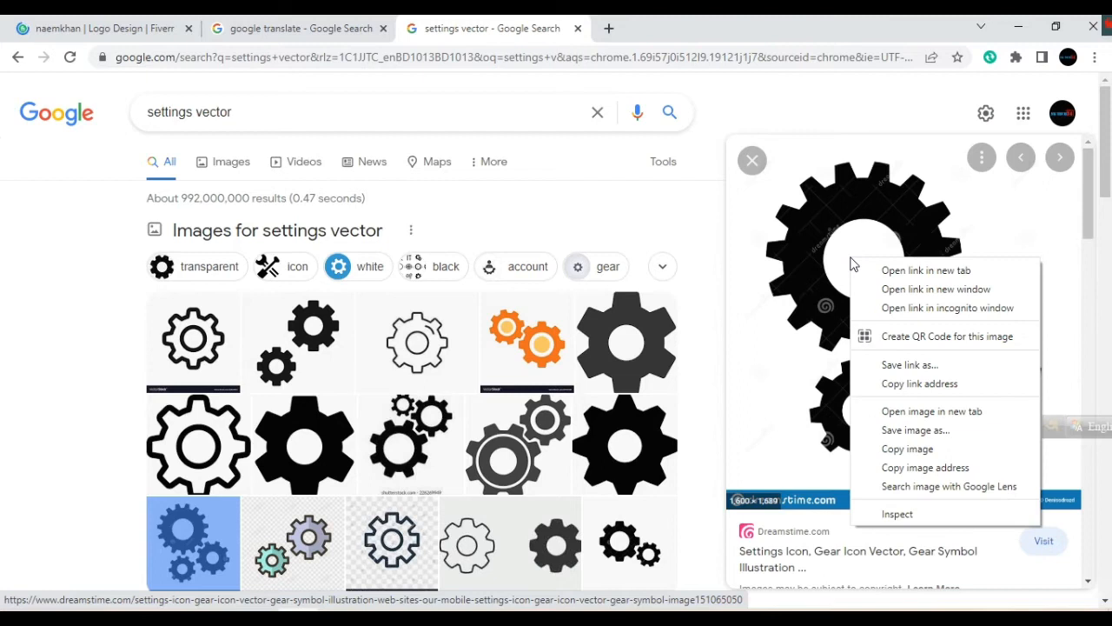
pyautogui.click(922, 464)
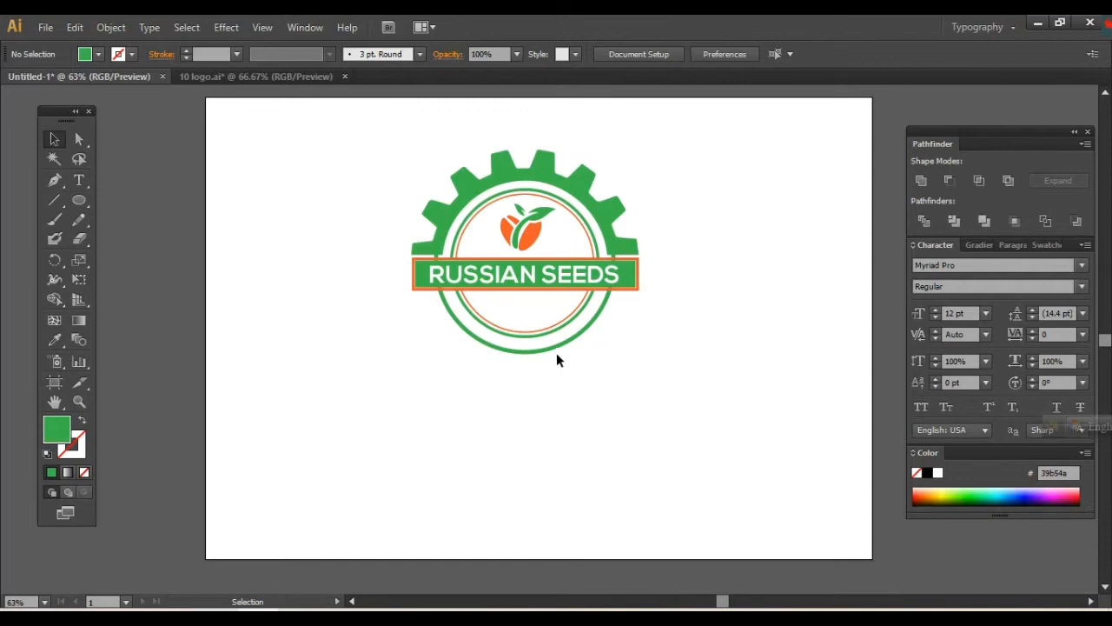
pyautogui.hotkey('ctrl', 'v')
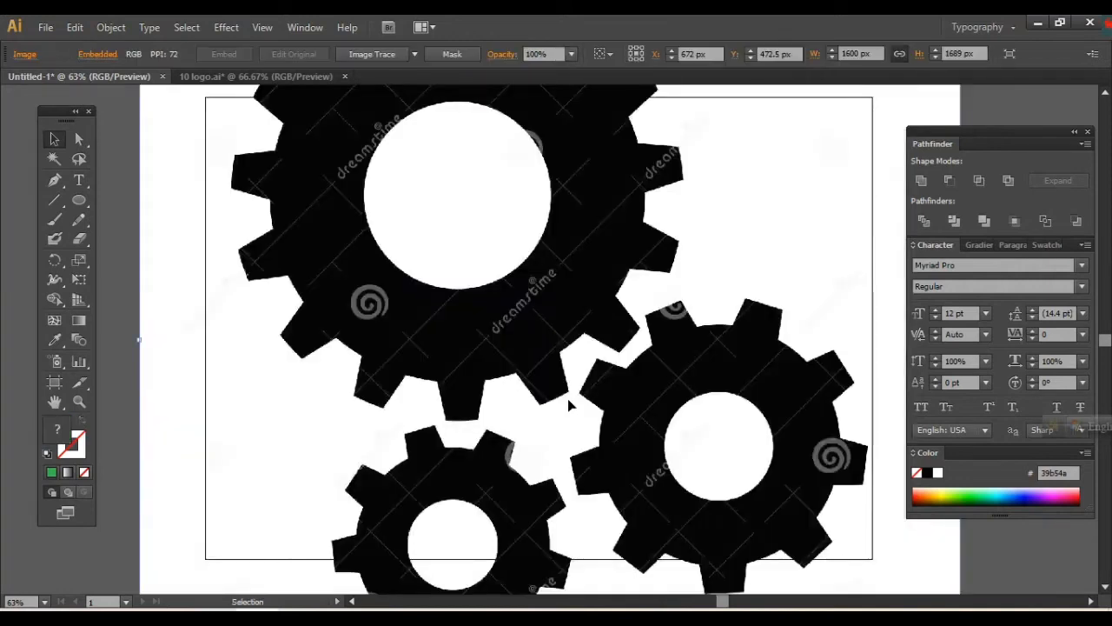
# - Move the pasted gear picture lower on the artboard, then convert it to paths with default Image Trace and Expand
pyautogui.moveTo(634, 282); pyautogui.dragTo(623, 480)
pyautogui.moveTo(620, 420); pyautogui.dragTo(645, 374)
pyautogui.scroll(-3, 660, 363)
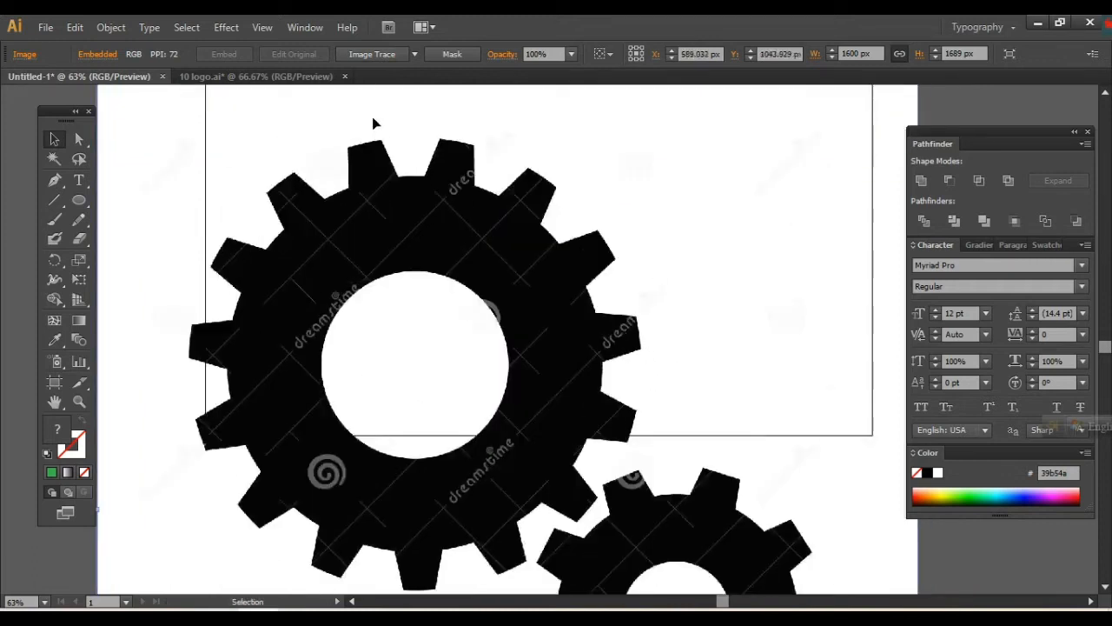
pyautogui.click(382, 57)
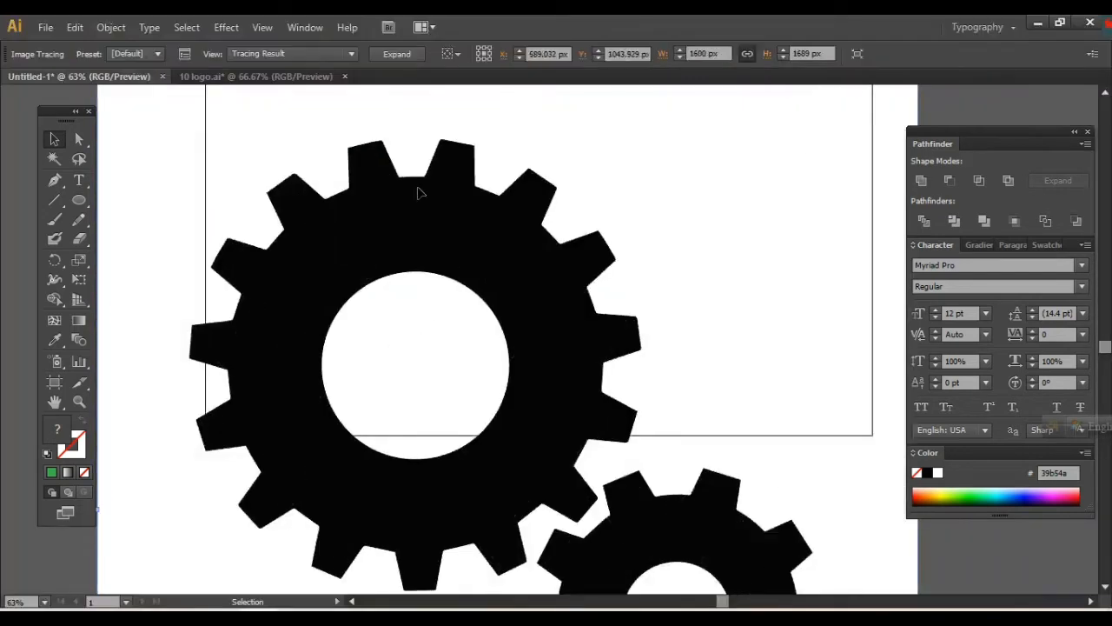
pyautogui.click(402, 57)
# - Ungroup the expanded gear tracing and delete its white background
pyautogui.rightClick(611, 426)
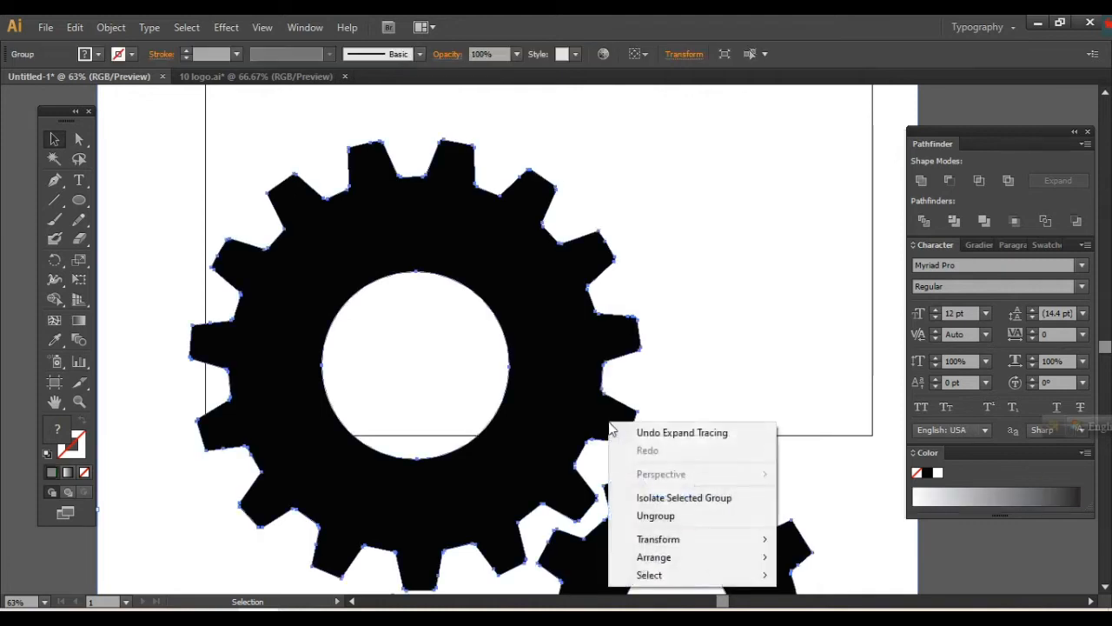
pyautogui.click(641, 516)
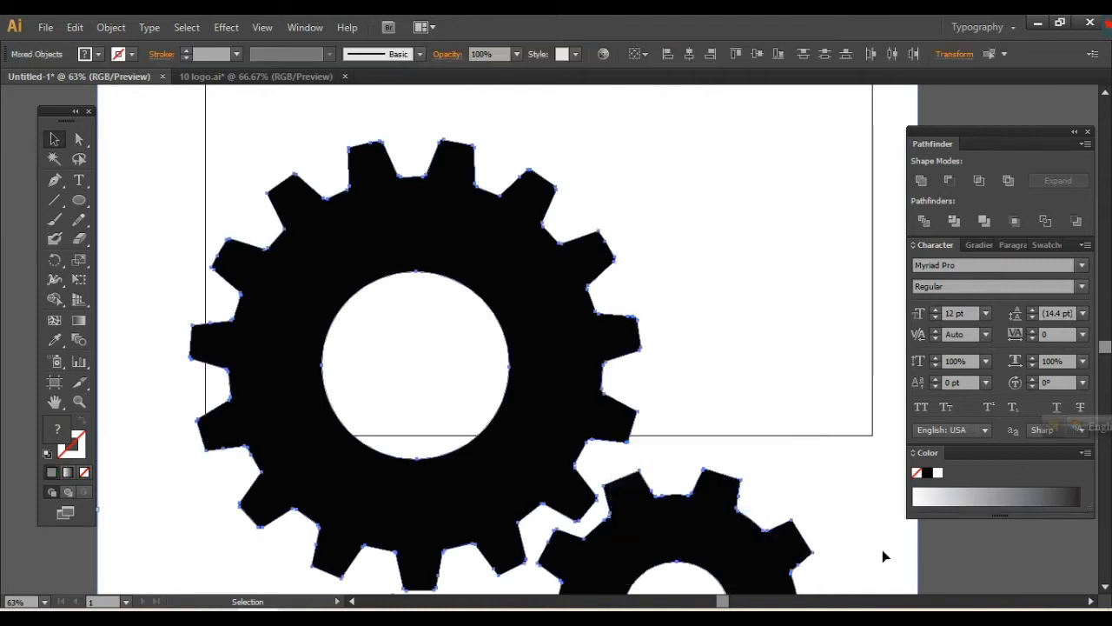
pyautogui.click(951, 538)
pyautogui.click(832, 408)
pyautogui.press('Delete')
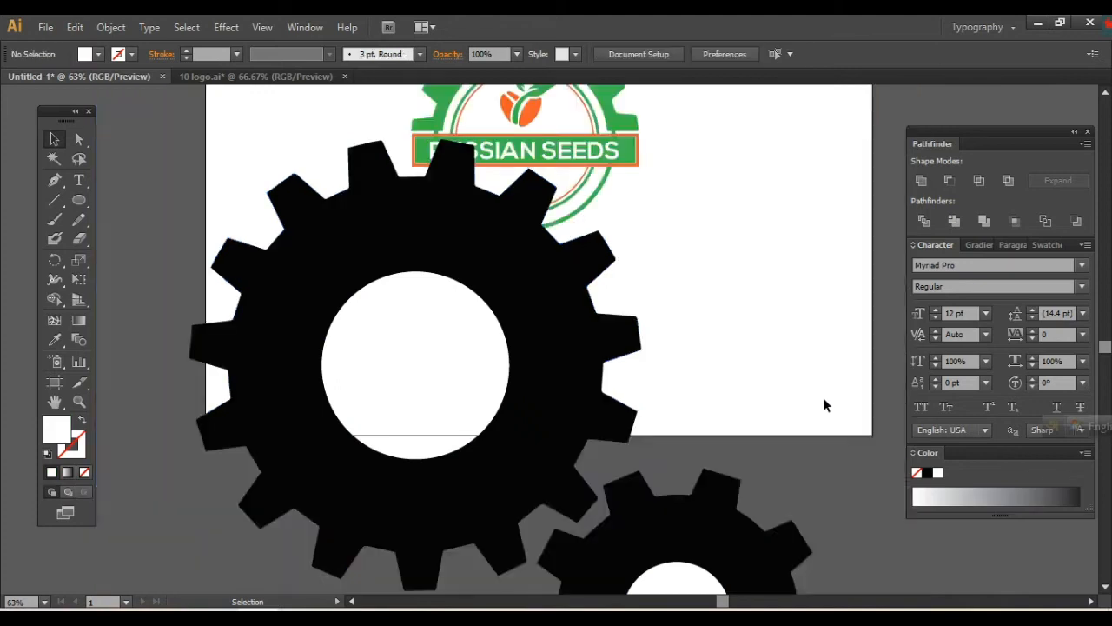
# - Delete the two smaller black gears together with their white centre circles, keeping only the large gear
pyautogui.scroll(-10, 825, 402)
pyautogui.click(718, 384)
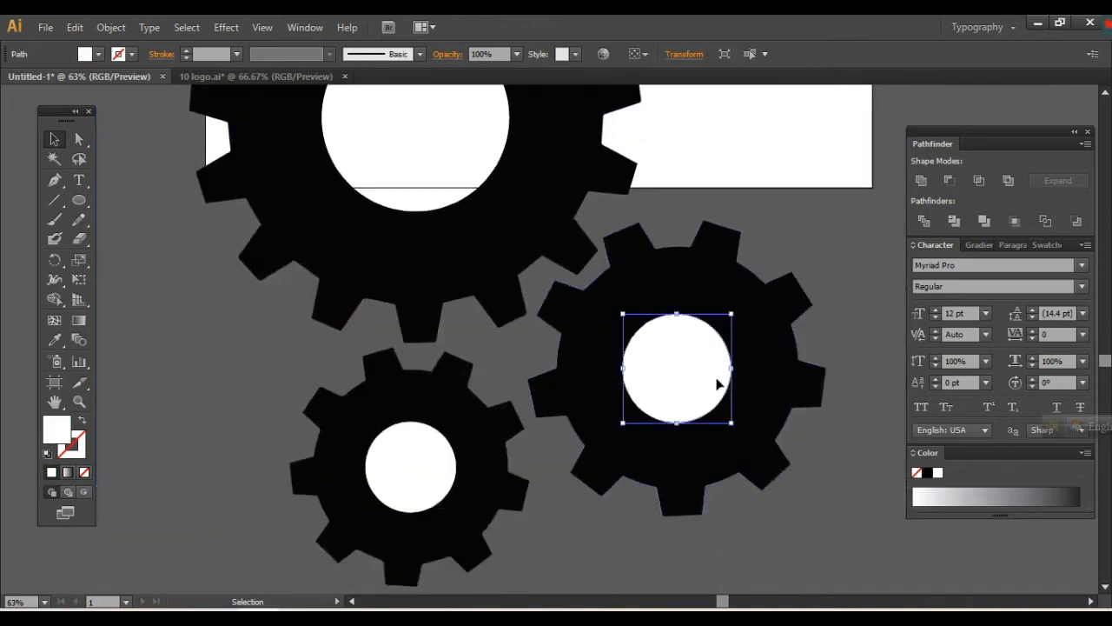
pyautogui.press('Delete')
pyautogui.click(739, 417)
pyautogui.press('Delete')
pyautogui.click(460, 454)
pyautogui.press('Delete')
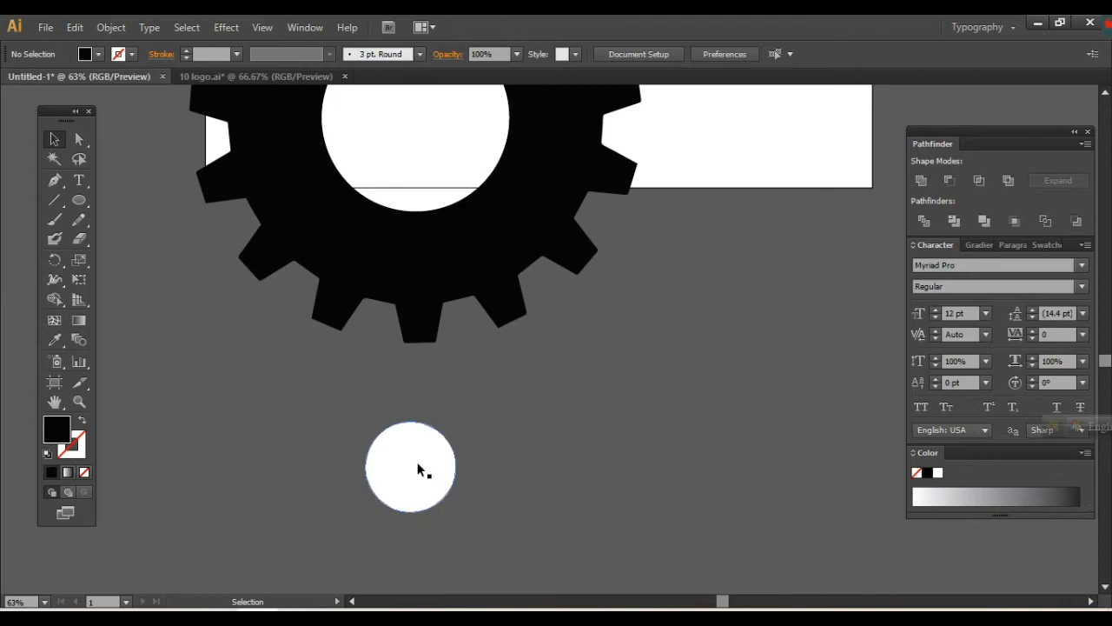
pyautogui.click(418, 470)
pyautogui.press('Delete')
# - Enlarge the large gear's white centre circle proportionally about its centre so only a narrow black ring with teeth is left
pyautogui.scroll(5, 417, 463)
pyautogui.click(411, 246)
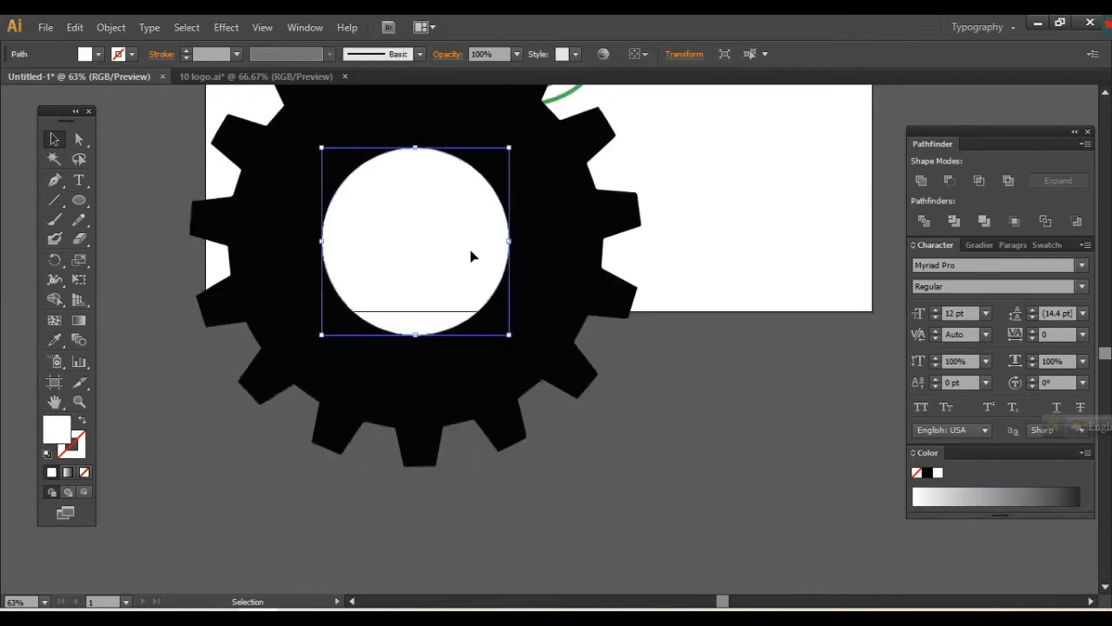
pyautogui.click(673, 289)
pyautogui.scroll(6, 682, 287)
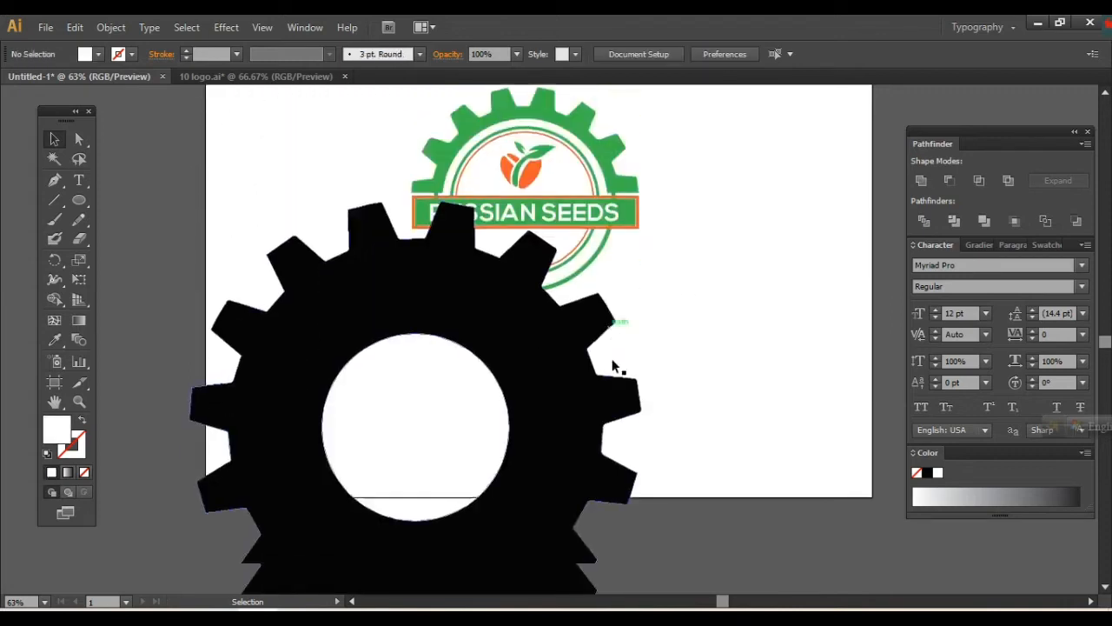
pyautogui.click(367, 371)
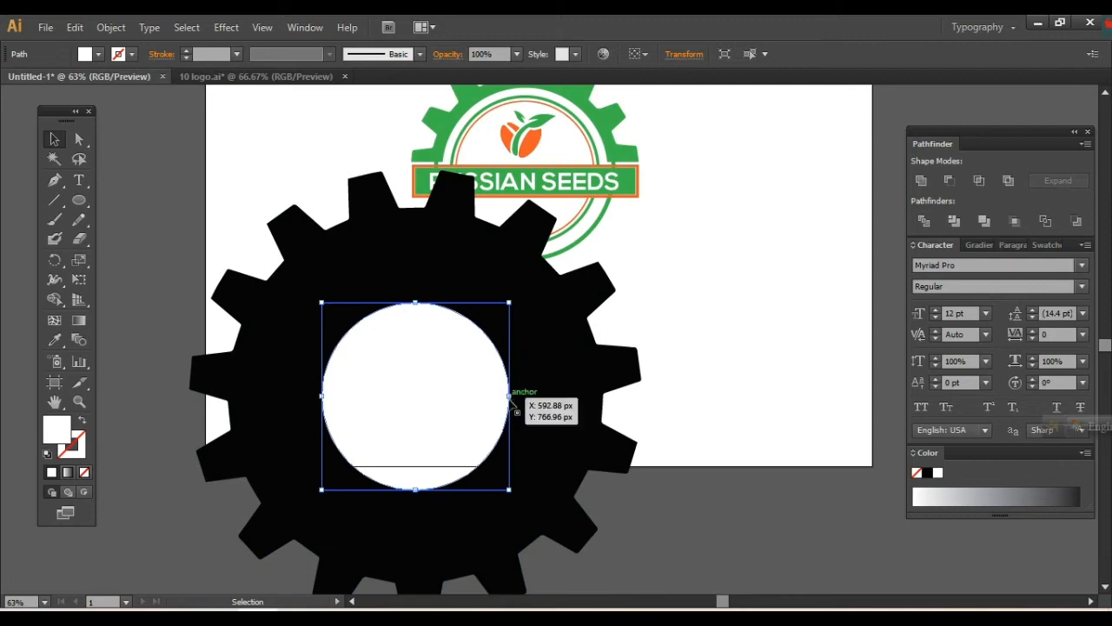
pyautogui.moveTo(508, 396); pyautogui.dragTo(563, 416)
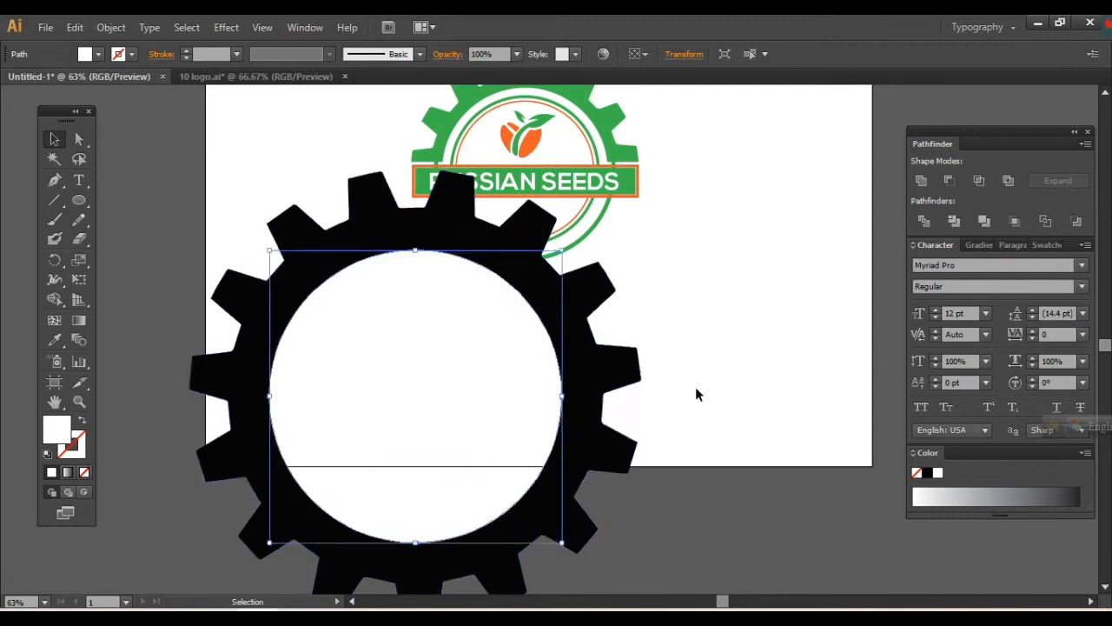
pyautogui.click(695, 394)
pyautogui.click(547, 418)
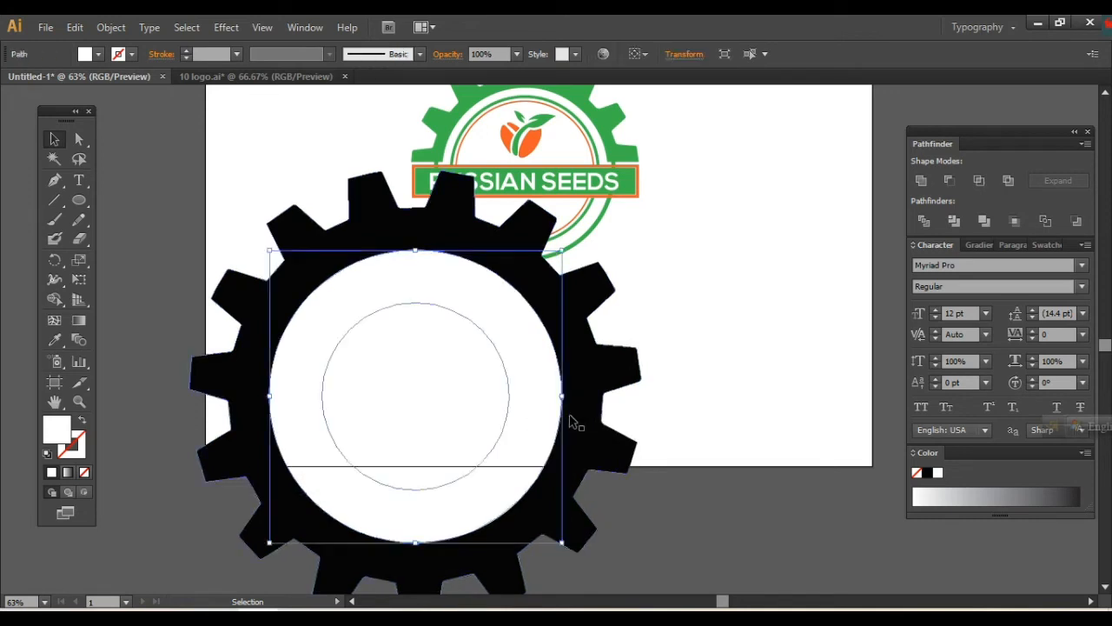
pyautogui.moveTo(563, 398); pyautogui.dragTo(571, 398)
pyautogui.click(687, 396)
# - Divide the large gear and its white circle with Pathfinder, ungroup the result, and delete the white centre
pyautogui.moveTo(689, 387); pyautogui.dragTo(554, 426)
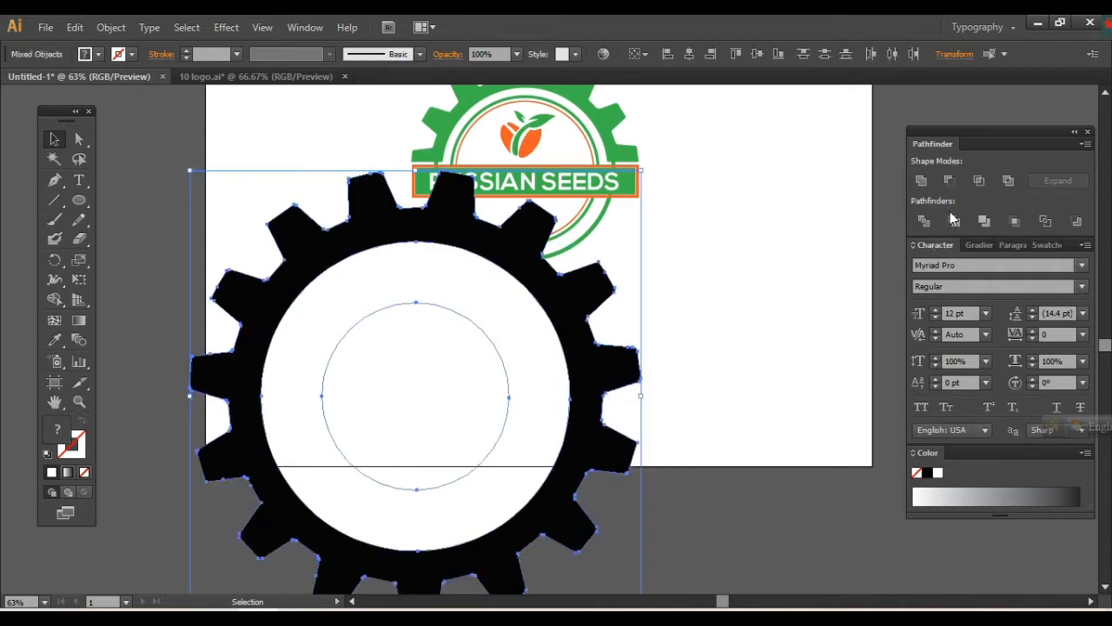
pyautogui.click(915, 221)
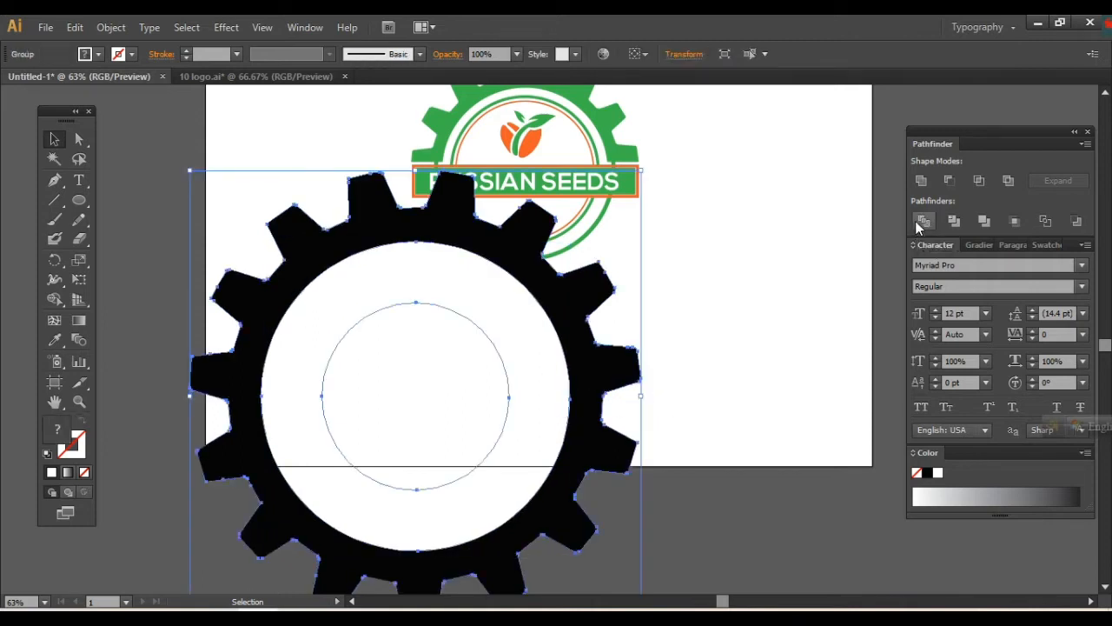
pyautogui.rightClick(708, 294)
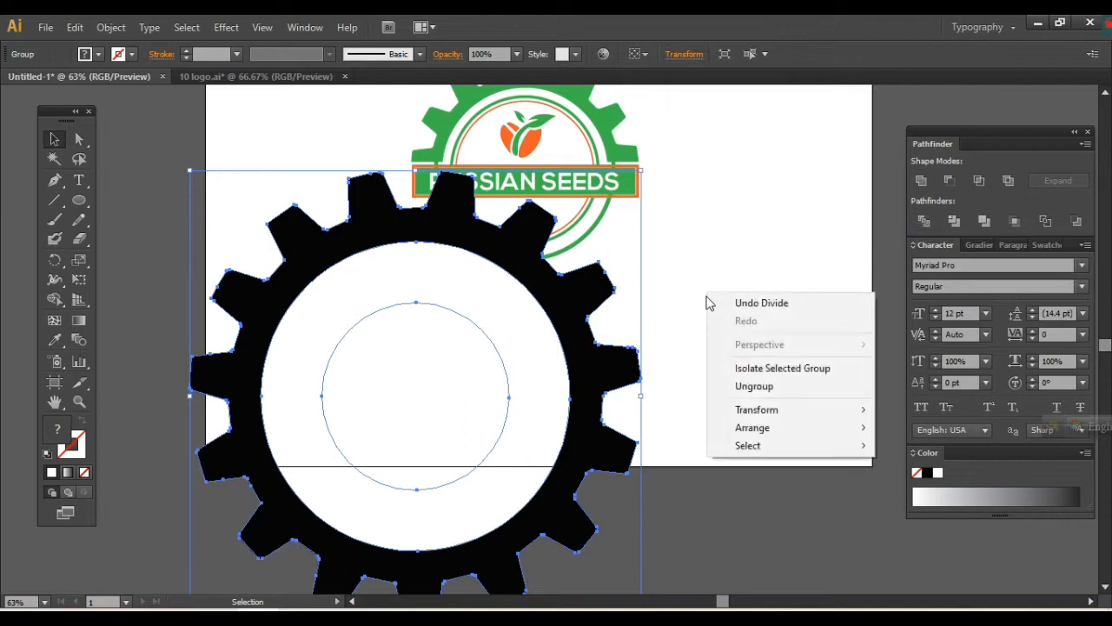
pyautogui.click(754, 386)
pyautogui.click(737, 378)
pyautogui.click(548, 380)
pyautogui.press('Delete')
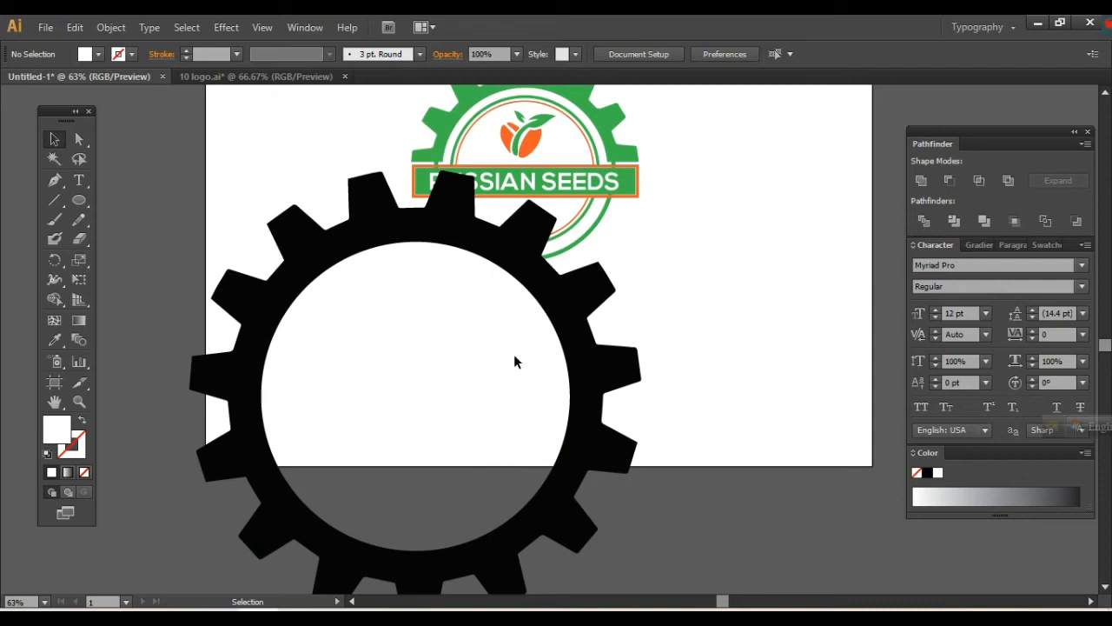
# - Shift the gear ring slightly down and erase a straight horizontal strip across its middle to split it into two halves
pyautogui.scroll(-3, 692, 323)
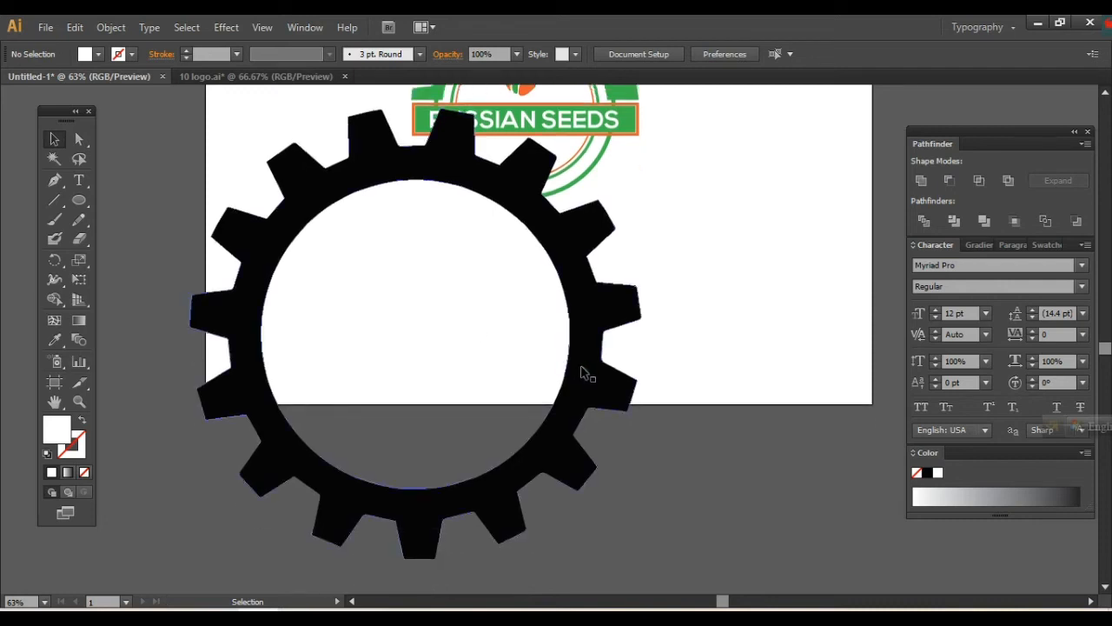
pyautogui.moveTo(583, 364); pyautogui.dragTo(592, 389)
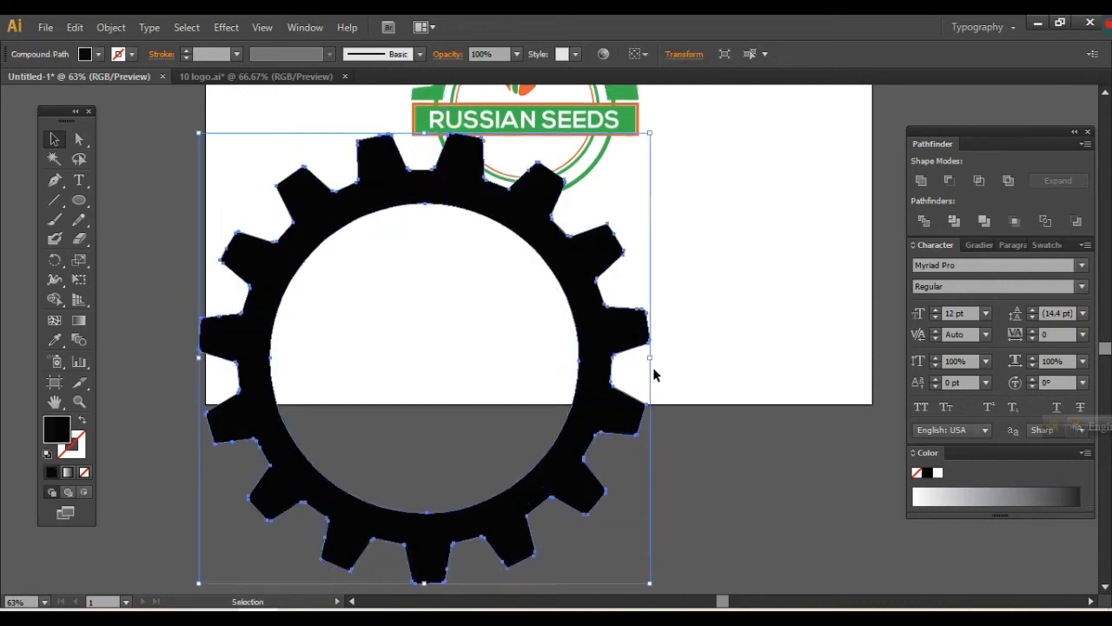
pyautogui.click(79, 238)
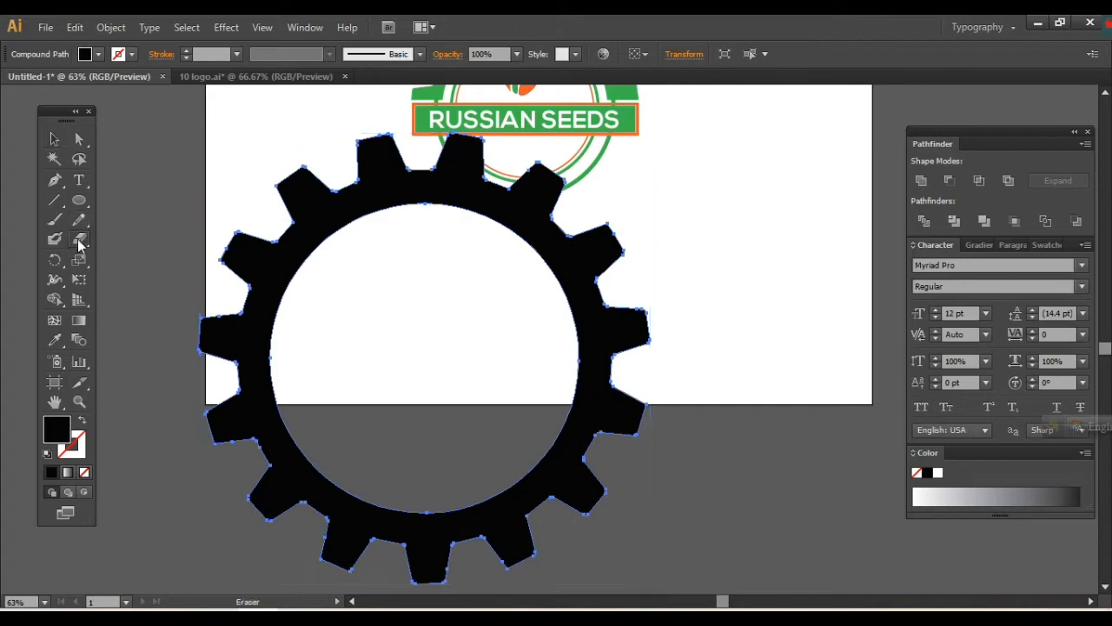
pyautogui.moveTo(221, 368); pyautogui.dragTo(673, 366)
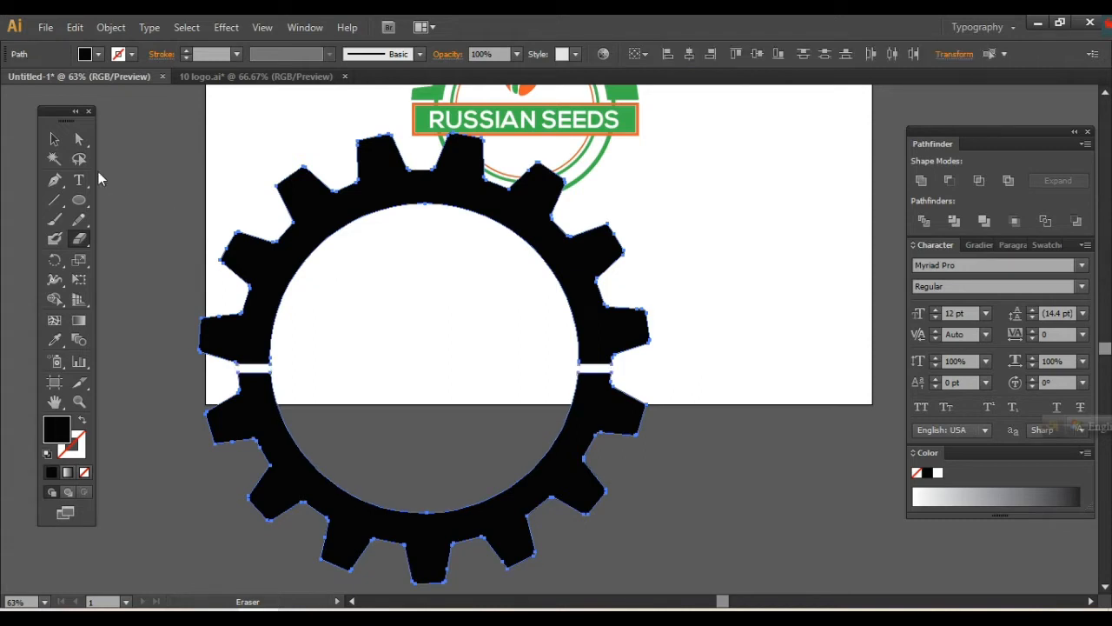
# - Delete the lower half of the split gear ring
pyautogui.click(79, 140)
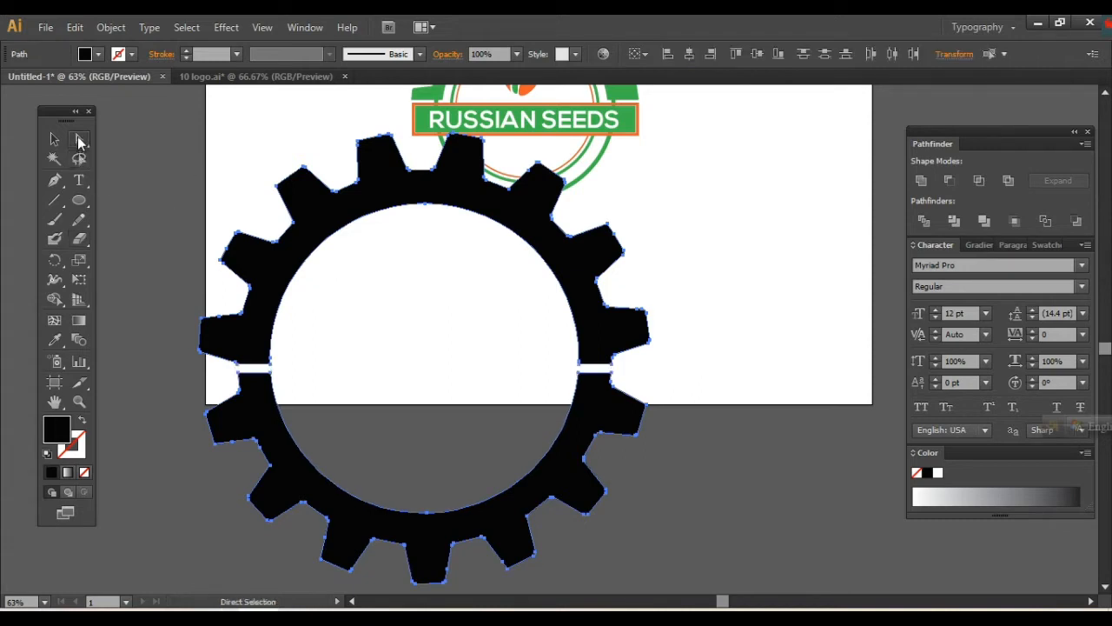
pyautogui.click(303, 506)
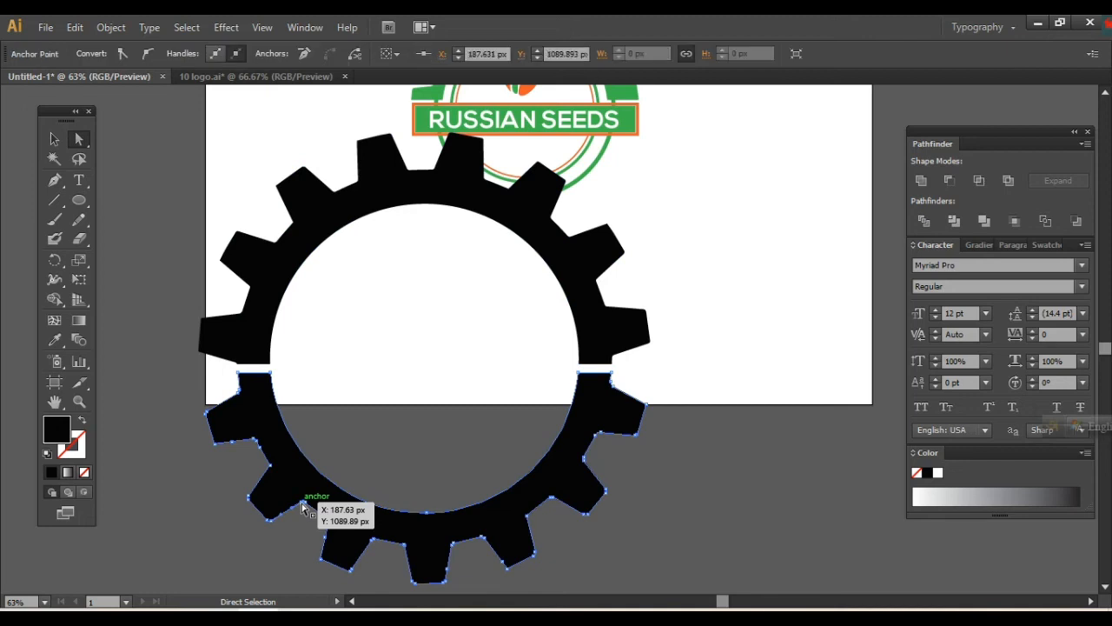
pyautogui.press('Delete')
pyautogui.press('Delete')
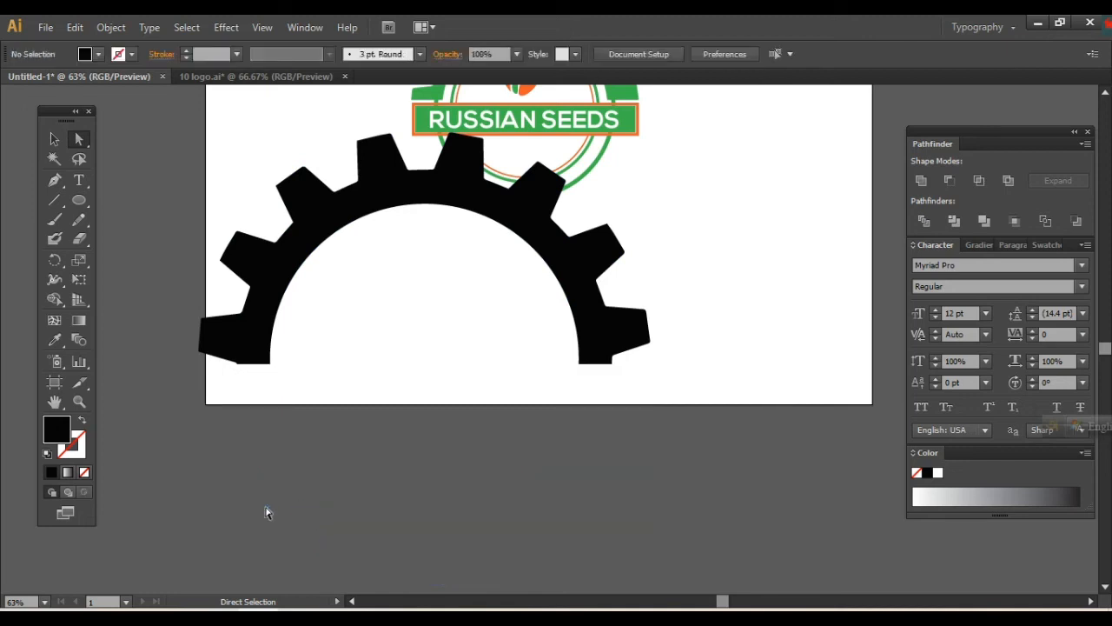
# - Scale the remaining half gear down proportionally to about half its size, roughly matching the width of the green logo
pyautogui.click(54, 140)
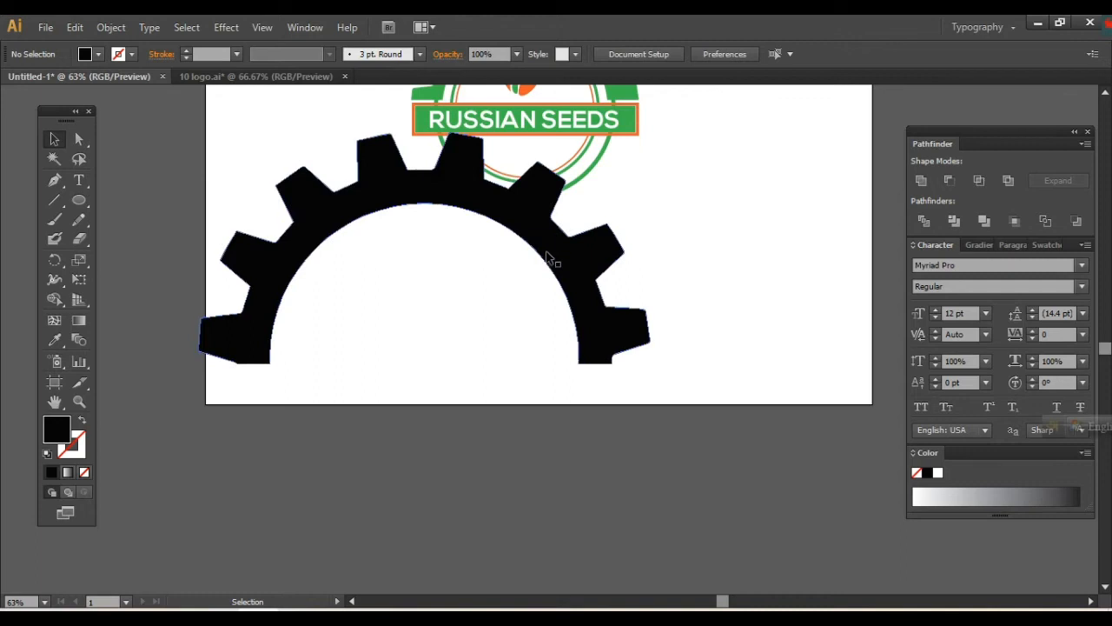
pyautogui.moveTo(551, 259); pyautogui.dragTo(577, 263)
pyautogui.moveTo(676, 254); pyautogui.dragTo(580, 253)
pyautogui.click(583, 253)
pyautogui.scroll(2, 527, 290)
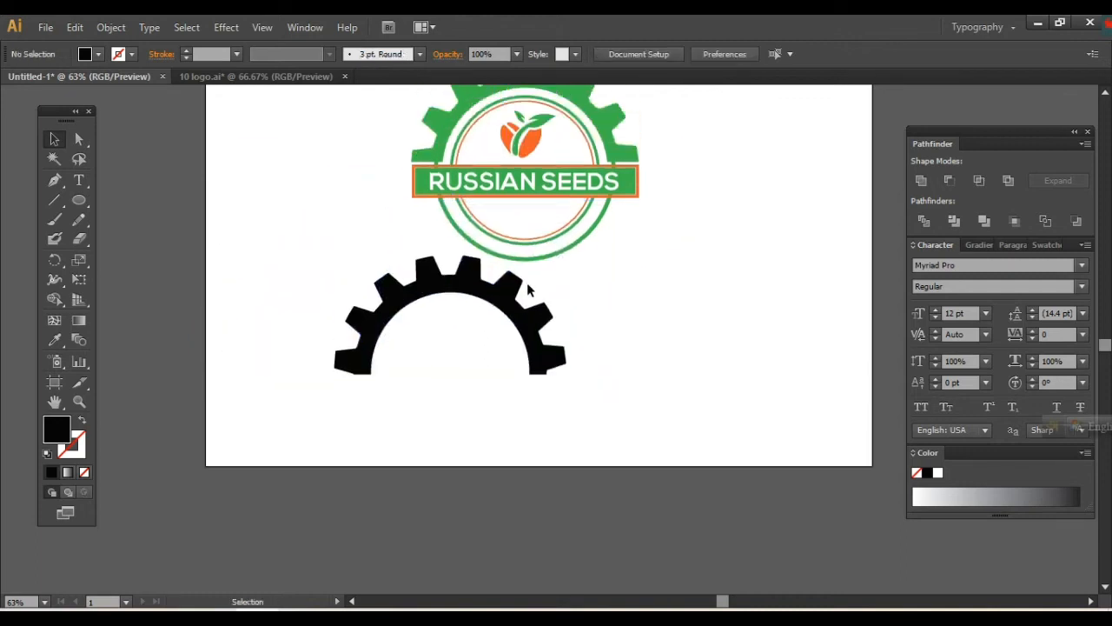
# - Move the RUSSIAN SEEDS logo to the artboard's upper right and place the black half gear in the open area beside it
pyautogui.moveTo(521, 299); pyautogui.dragTo(405, 292)
pyautogui.scroll(3, 512, 261)
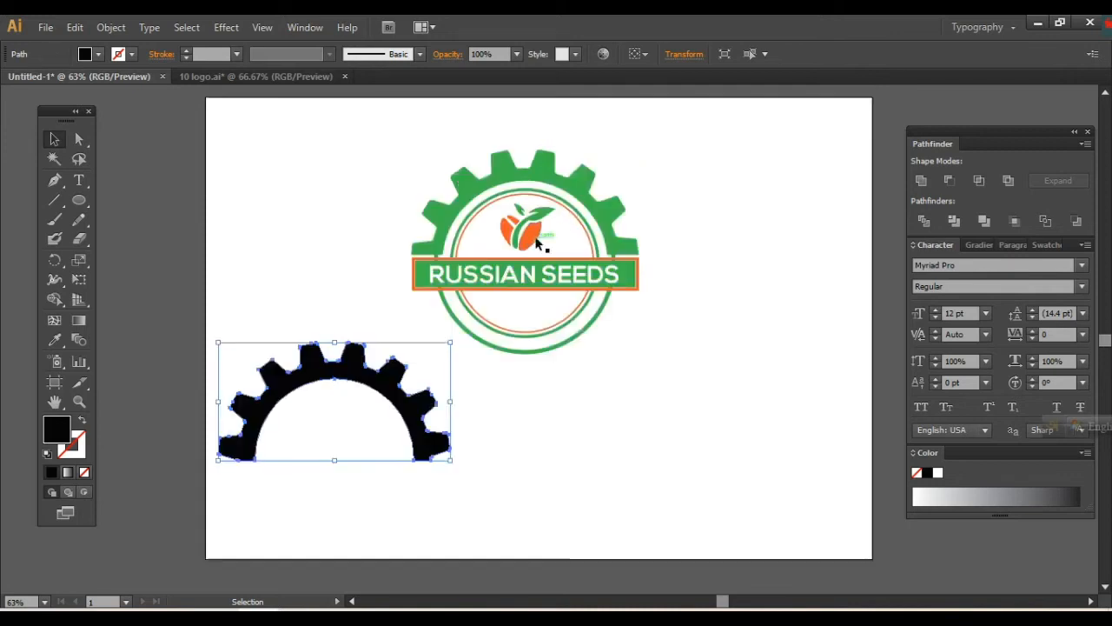
pyautogui.moveTo(389, 148); pyautogui.dragTo(758, 231)
pyautogui.moveTo(434, 422); pyautogui.dragTo(521, 297)
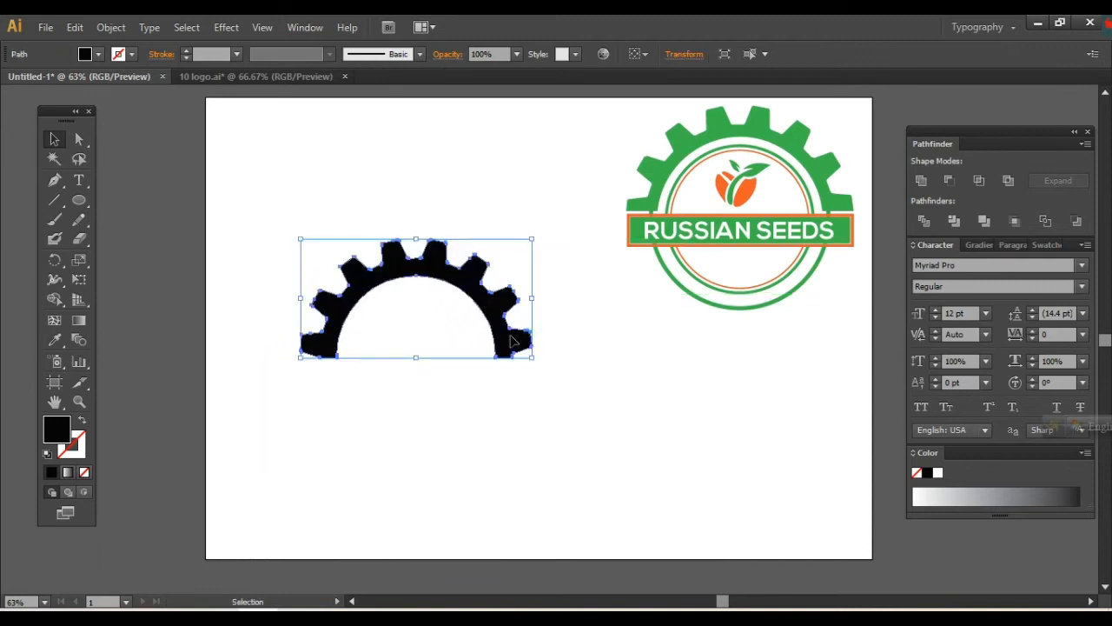
# - Recolour the black half gear with the green sampled from the RUSSIAN SEEDS logo's gear
pyautogui.click(598, 382)
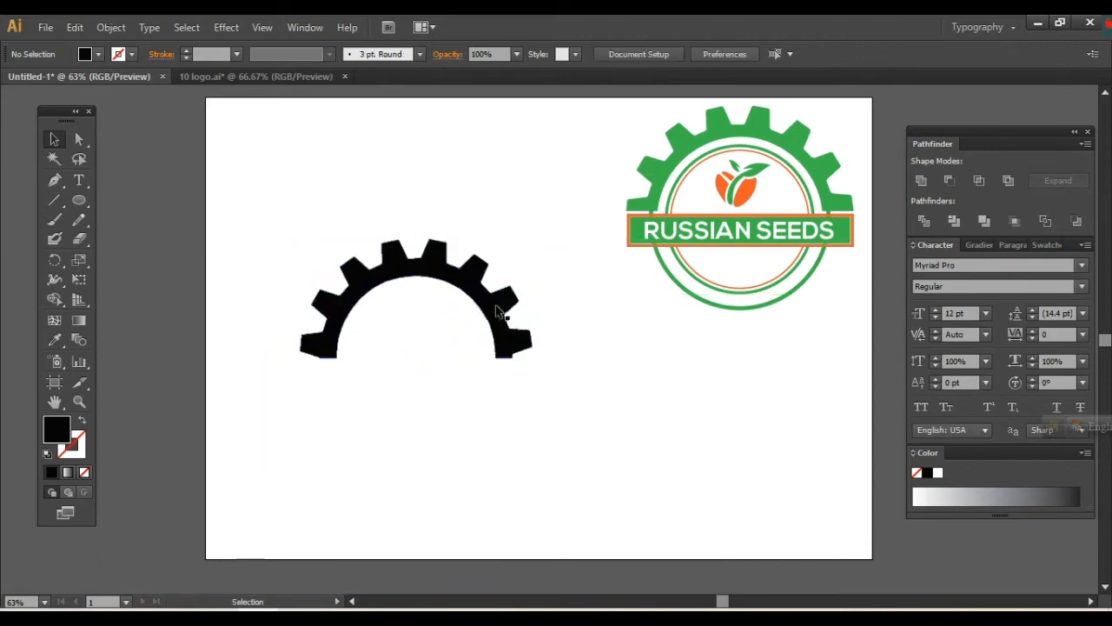
pyautogui.click(504, 317)
pyautogui.press('i')
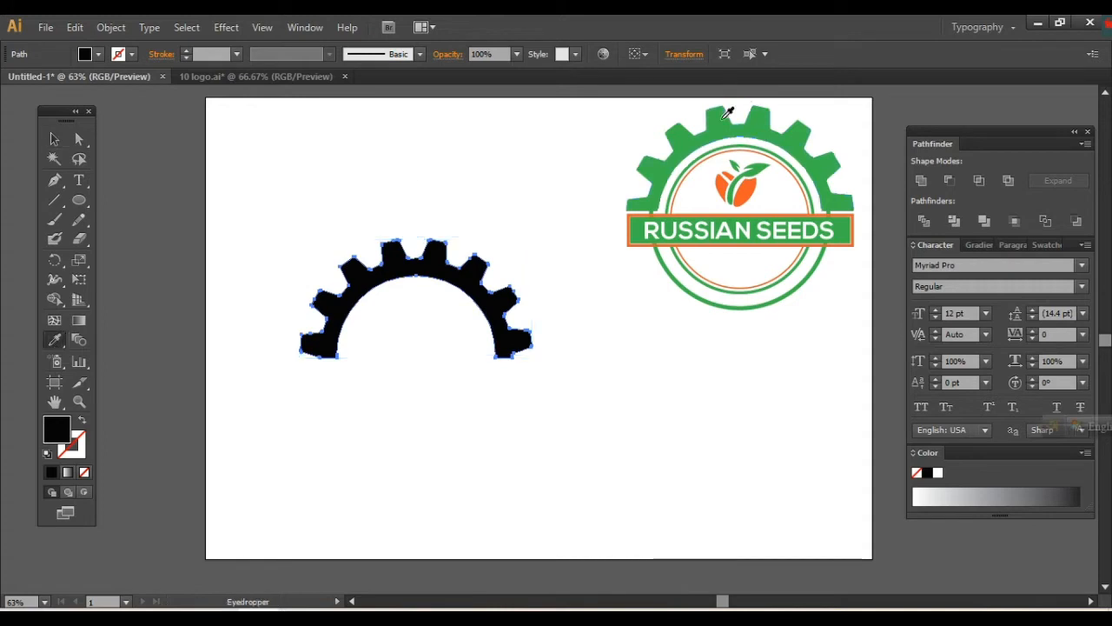
pyautogui.click(730, 112)
pyautogui.click(53, 140)
pyautogui.click(268, 178)
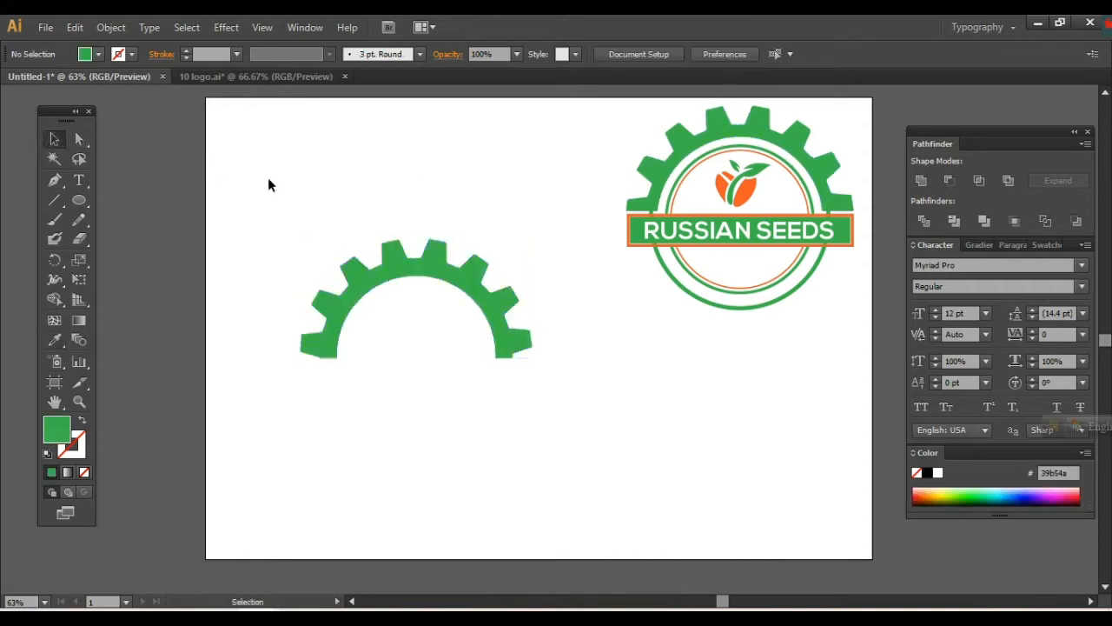
pyautogui.click(345, 279)
pyautogui.click(98, 54)
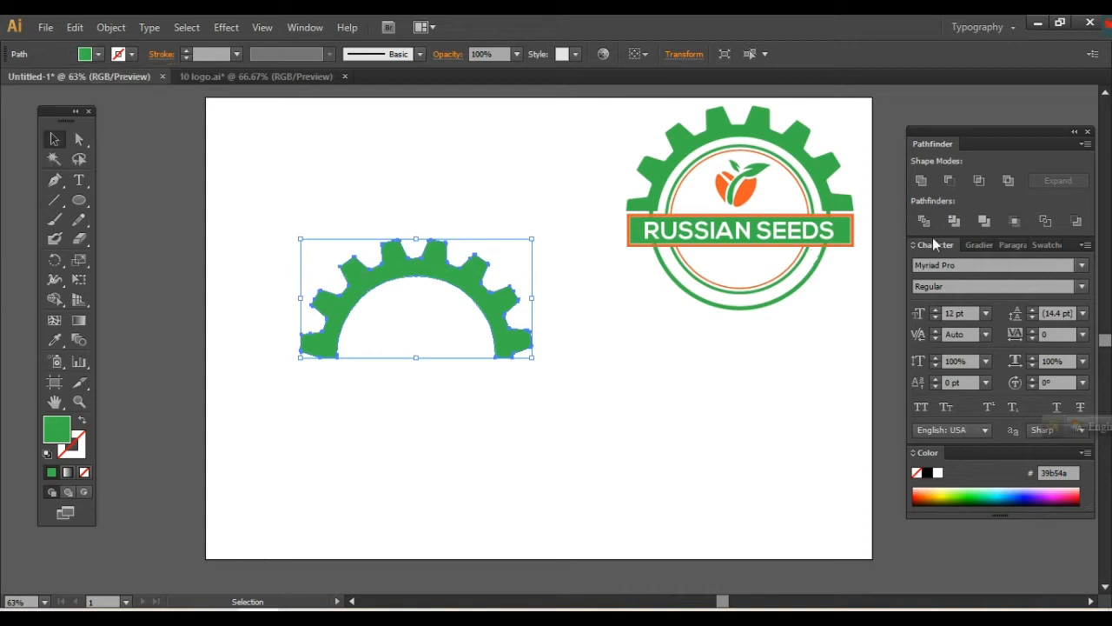
pyautogui.click(504, 442)
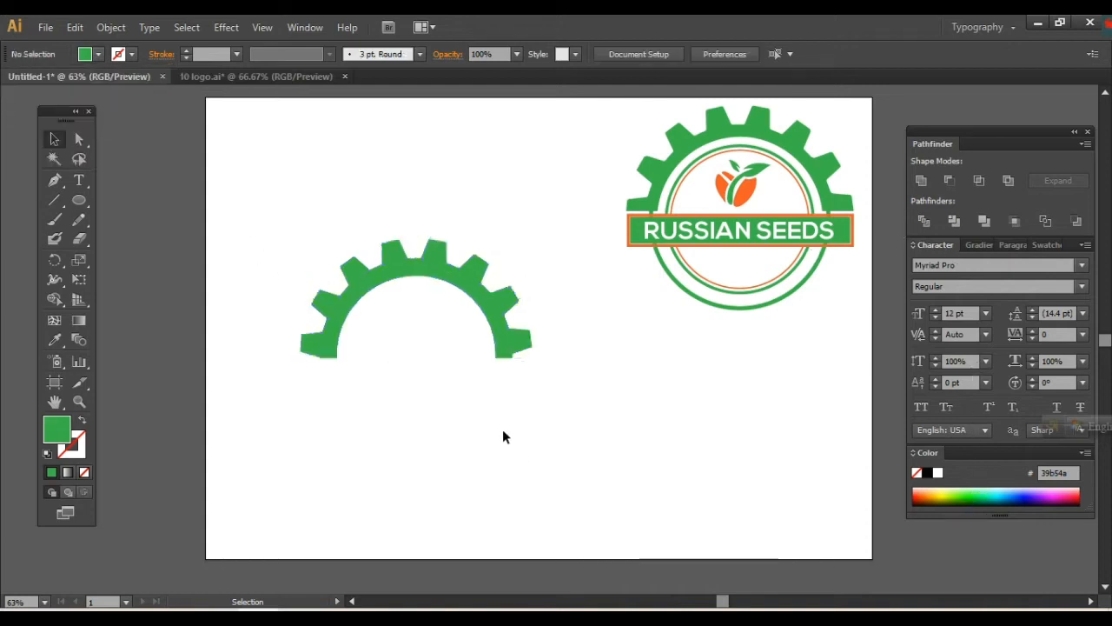
# - Draw a circle from the centre of the half gear, with its edge reaching the base of the teeth
pyautogui.click(79, 199)
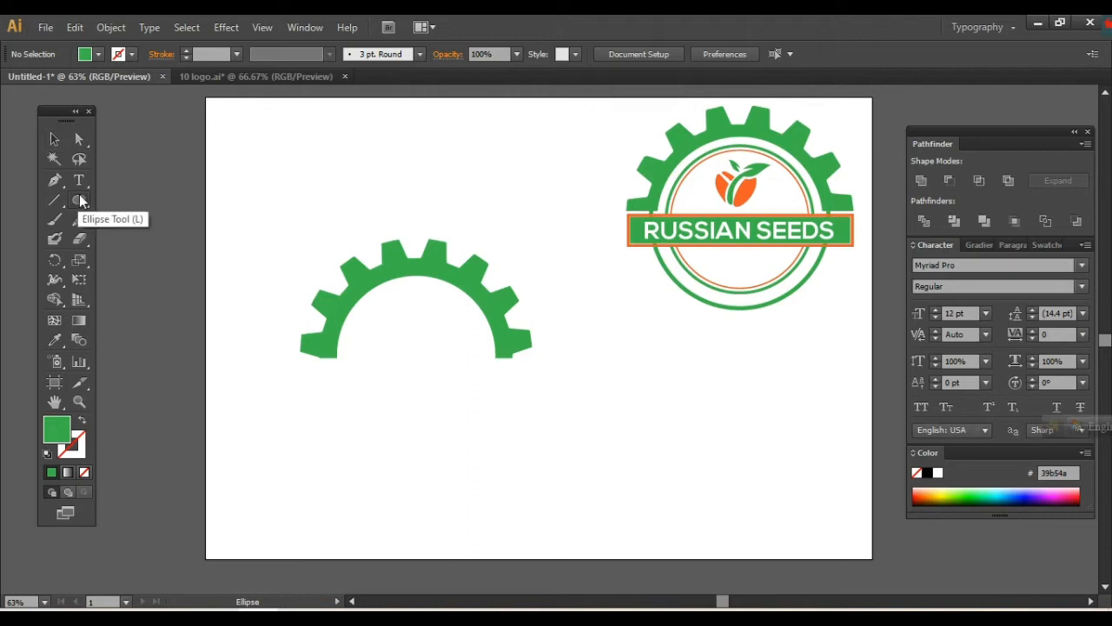
pyautogui.moveTo(416, 343); pyautogui.dragTo(451, 432)
pyautogui.click(57, 144)
# - Remove the circle's fill and give it a green stroke of 12 pt
pyautogui.click(205, 56)
pyautogui.scroll(2, 206, 55)
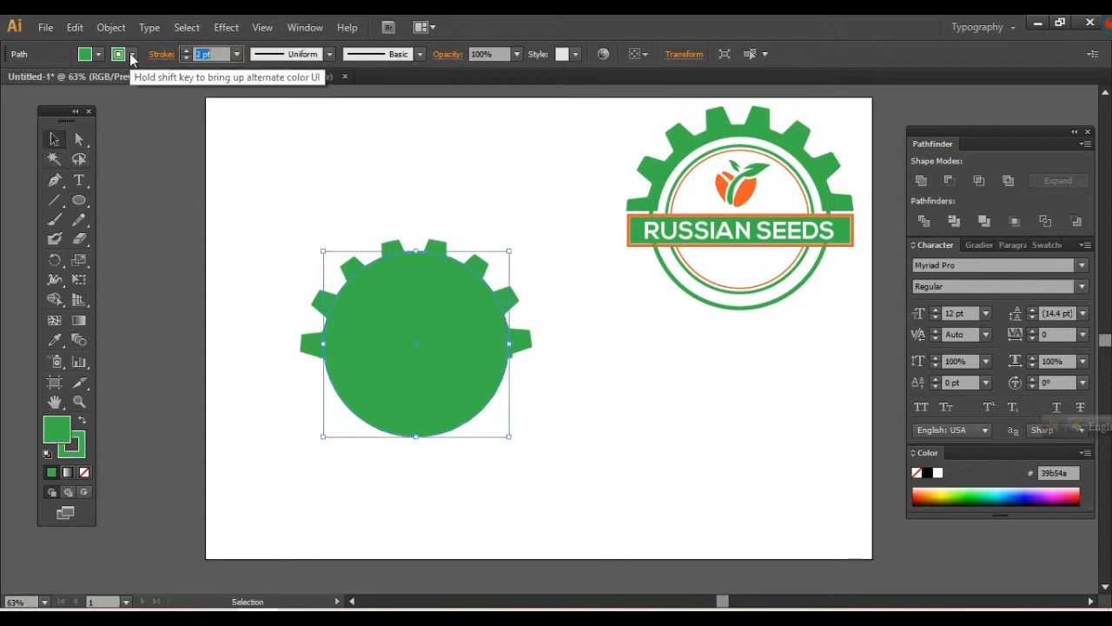
pyautogui.click(98, 54)
pyautogui.click(13, 85)
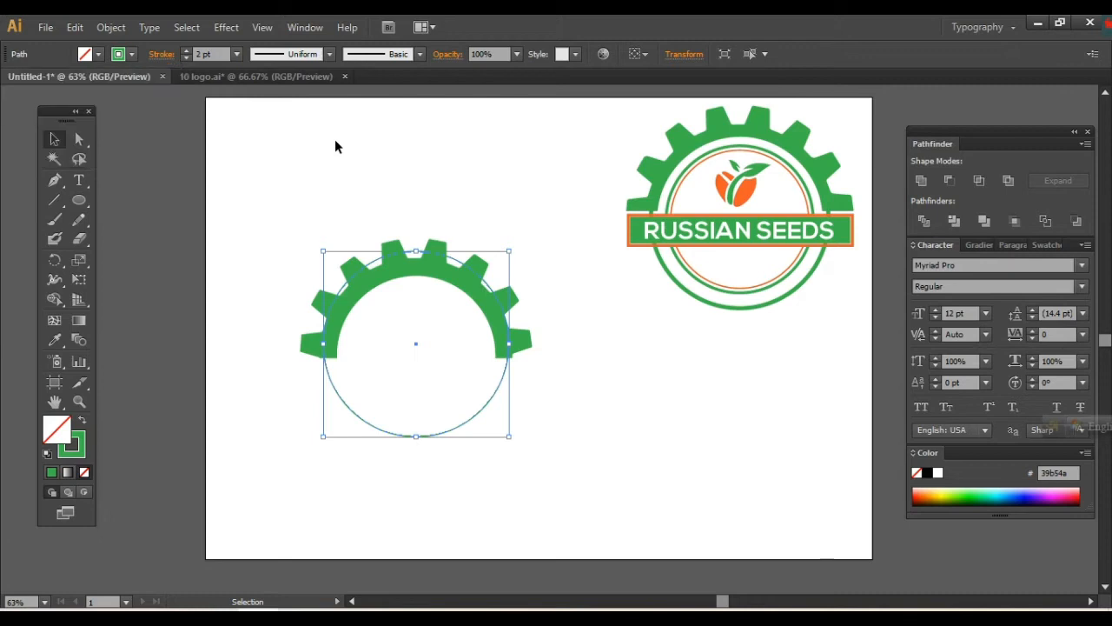
pyautogui.scroll(19, 207, 55)
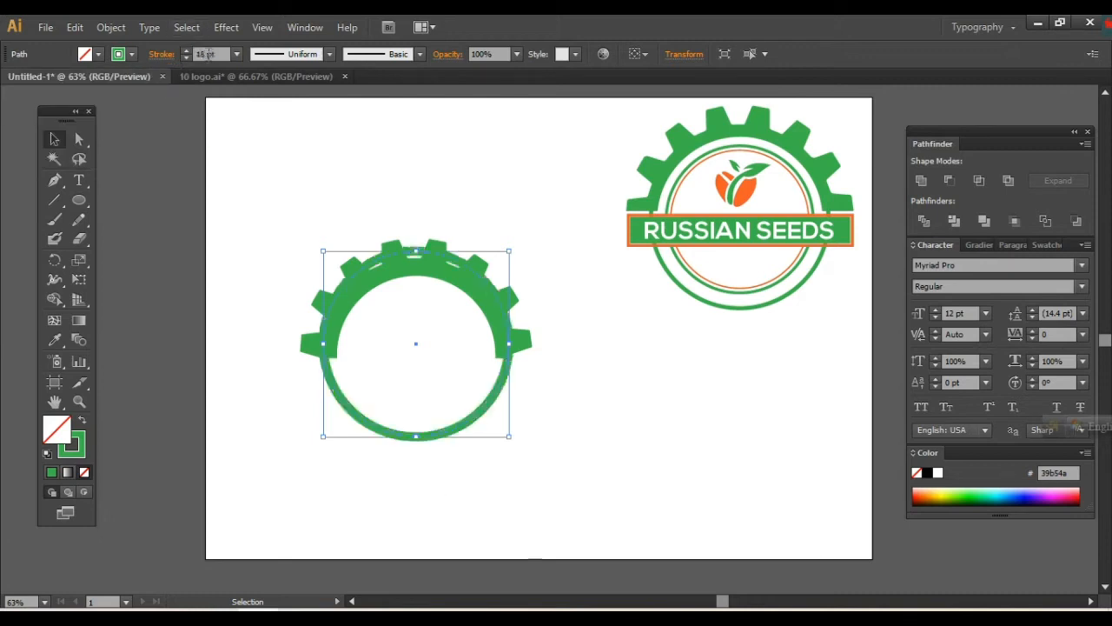
pyautogui.scroll(-9, 196, 55)
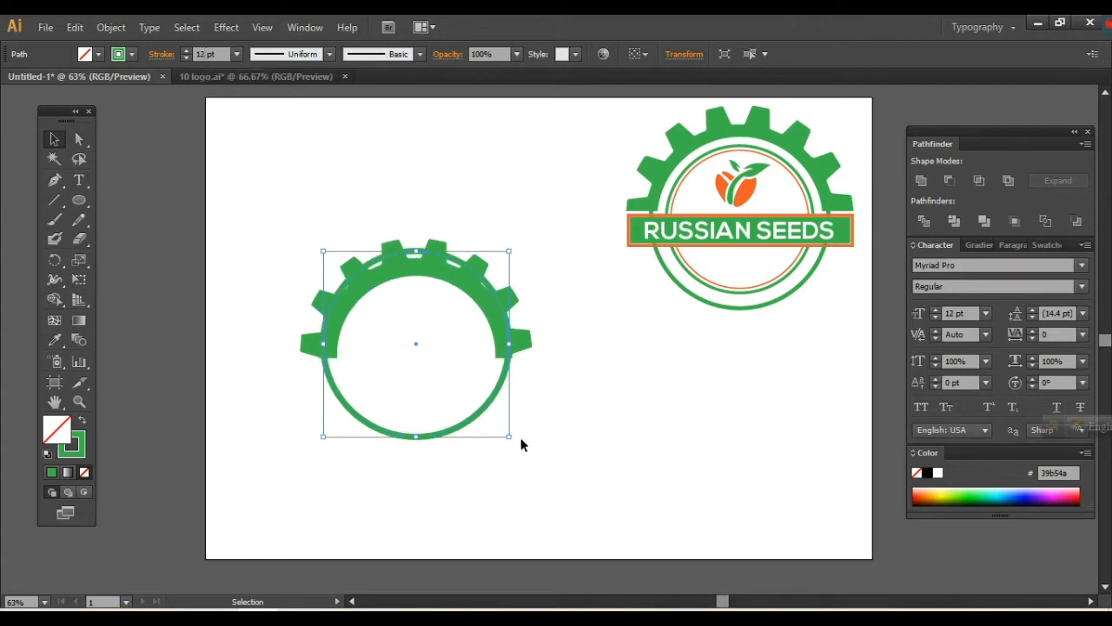
# - Shrink the circle proportionally about its centre and nudge it down so it sits inside the gear's arch with an even gap
pyautogui.moveTo(508, 437); pyautogui.dragTo(486, 414)
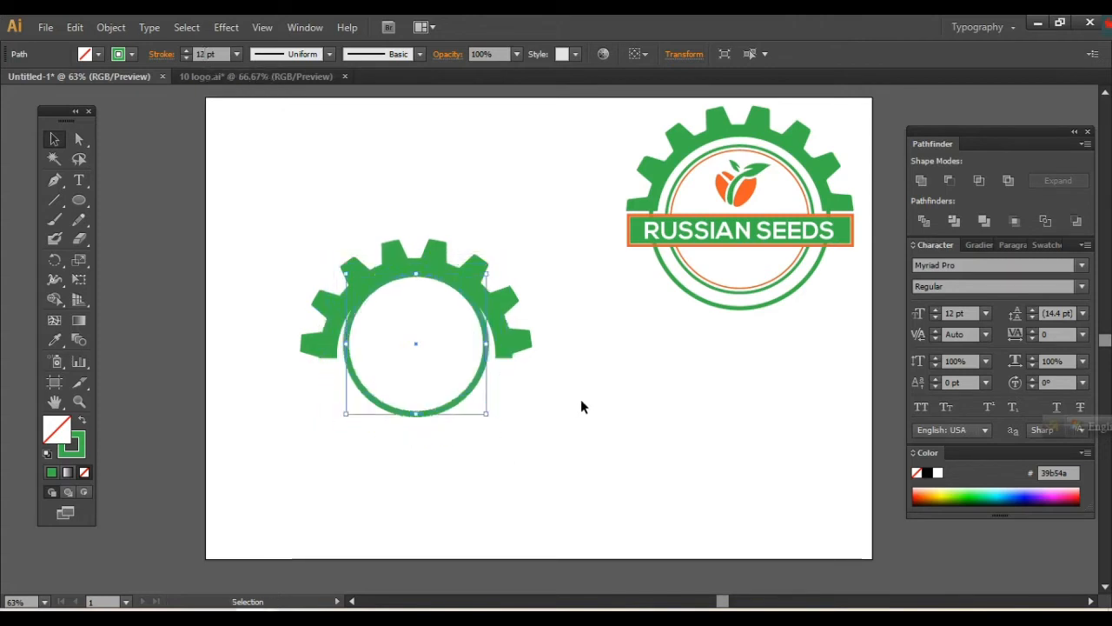
pyautogui.press('Down')
pyautogui.press('Down')
pyautogui.press('Down')
pyautogui.press('Down')
pyautogui.press('Down')
pyautogui.press('Down')
pyautogui.press('Down')
pyautogui.press('Down')
pyautogui.press('Down')
pyautogui.press('Down')
pyautogui.press('Down')
pyautogui.press('Down')
pyautogui.press('Down')
pyautogui.press('Down')
pyautogui.press('Down')
pyautogui.press('Down')
pyautogui.press('Down')
pyautogui.press('Down')
pyautogui.press('Down')
pyautogui.press('Down')
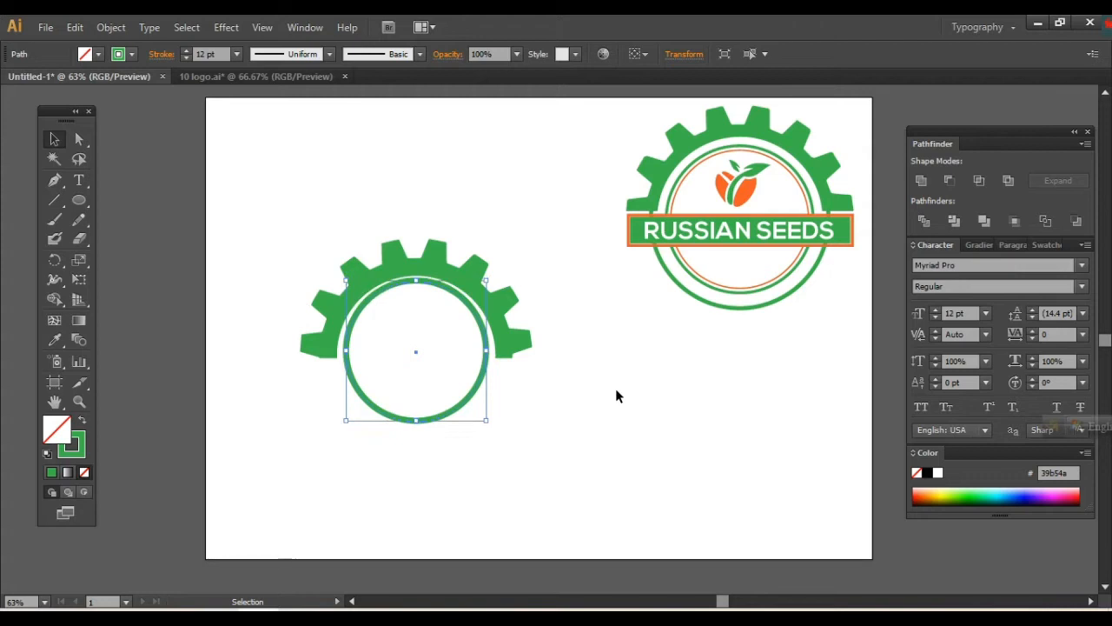
pyautogui.press('Down')
pyautogui.click(616, 396)
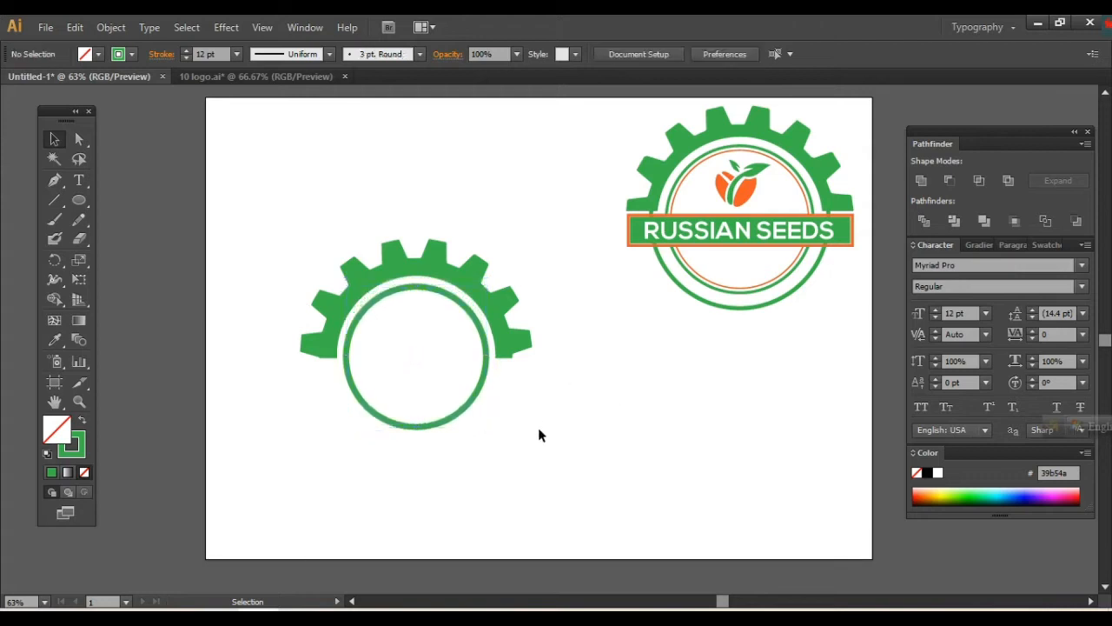
# - Reduce the green circle's stroke weight to 6 pt
pyautogui.click(458, 423)
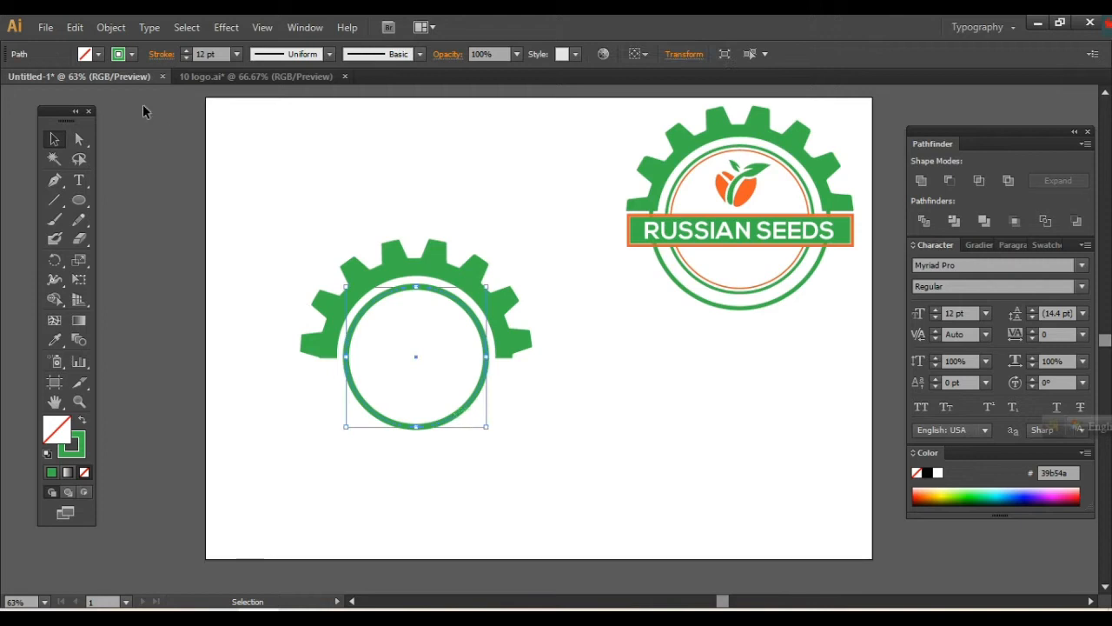
pyautogui.scroll(-6, 213, 53)
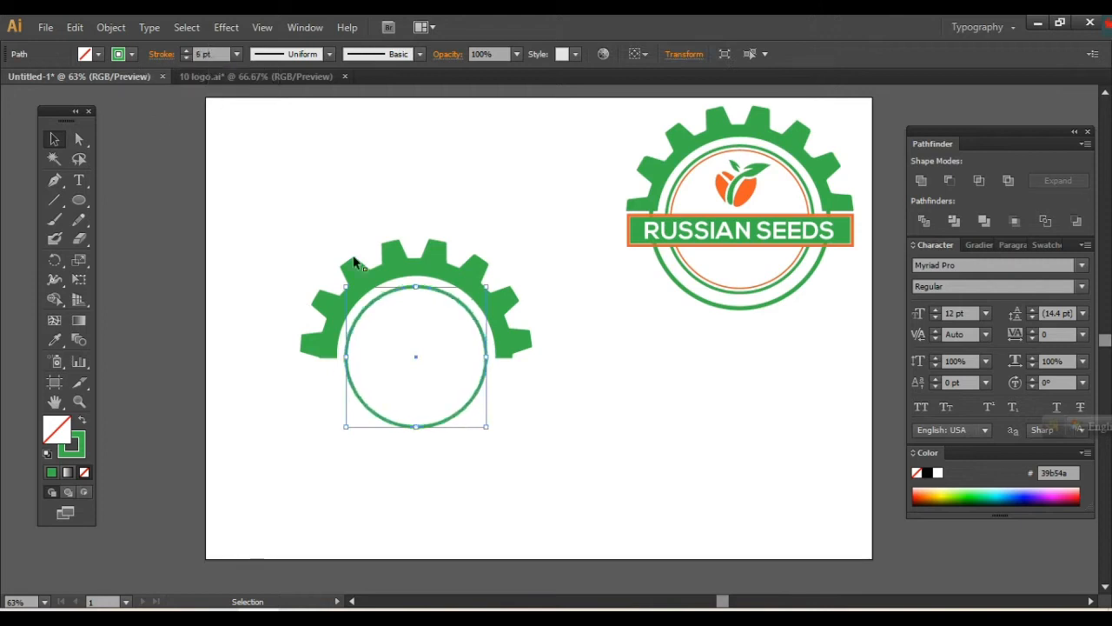
pyautogui.click(616, 448)
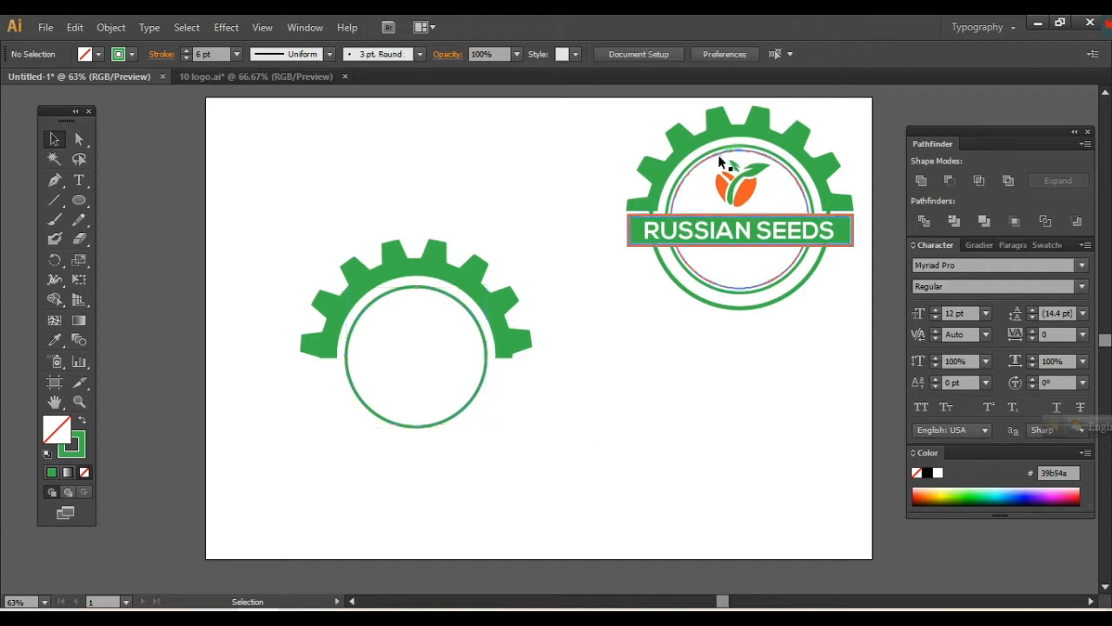
# - Draw a slightly smaller concentric circle inside the green one, with a 3 pt orange stroke
pyautogui.click(484, 367)
pyautogui.click(82, 201)
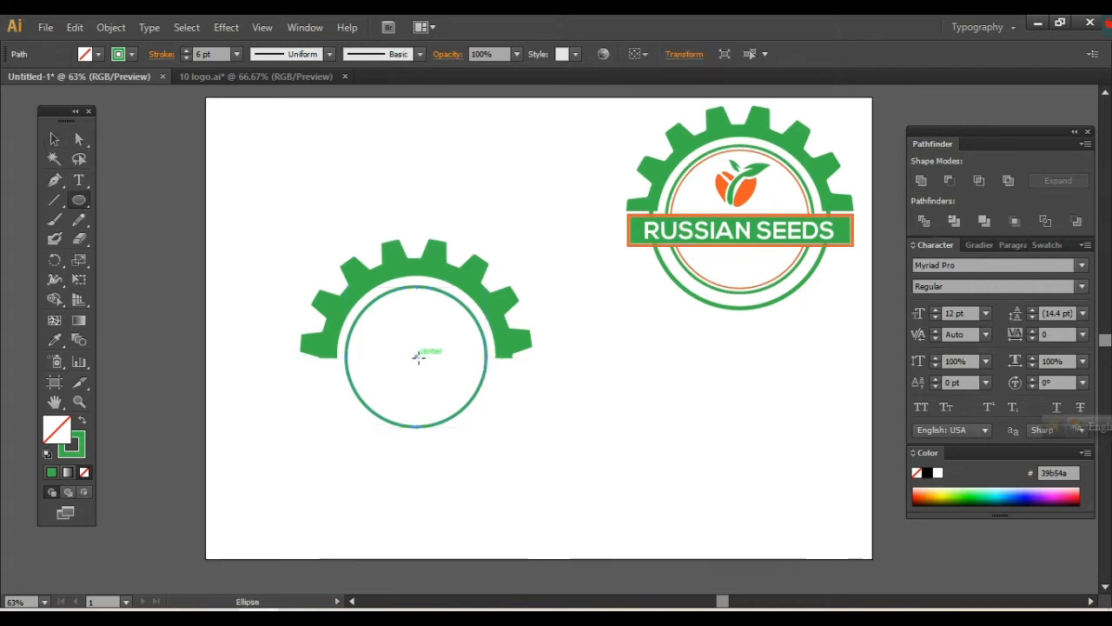
pyautogui.moveTo(416, 356)
pyautogui.mouseDown()
pyautogui.moveTo(438, 377)
pyautogui.moveTo(441, 420)
pyautogui.mouseUp()
pyautogui.scroll(-3, 214, 56)
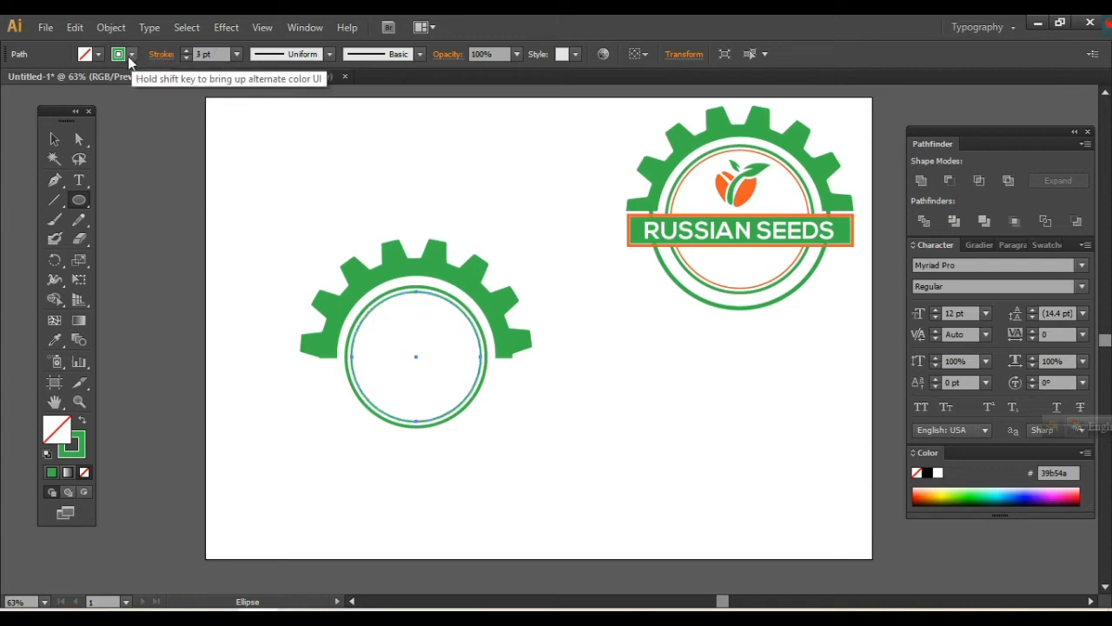
pyautogui.click(130, 56)
pyautogui.click(147, 82)
pyautogui.click(52, 137)
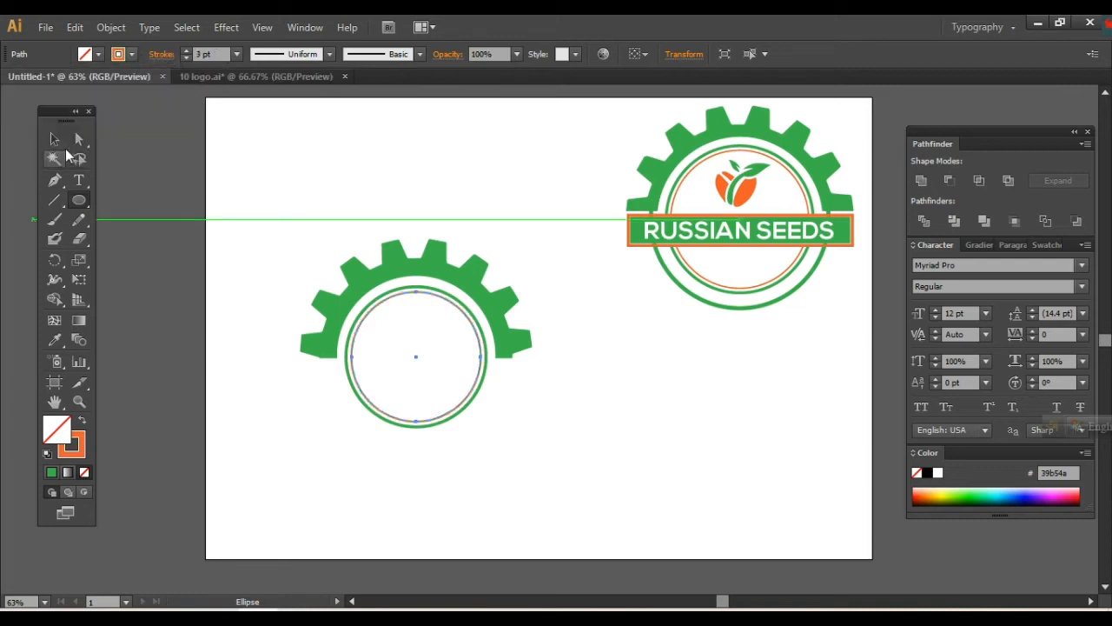
pyautogui.click(198, 138)
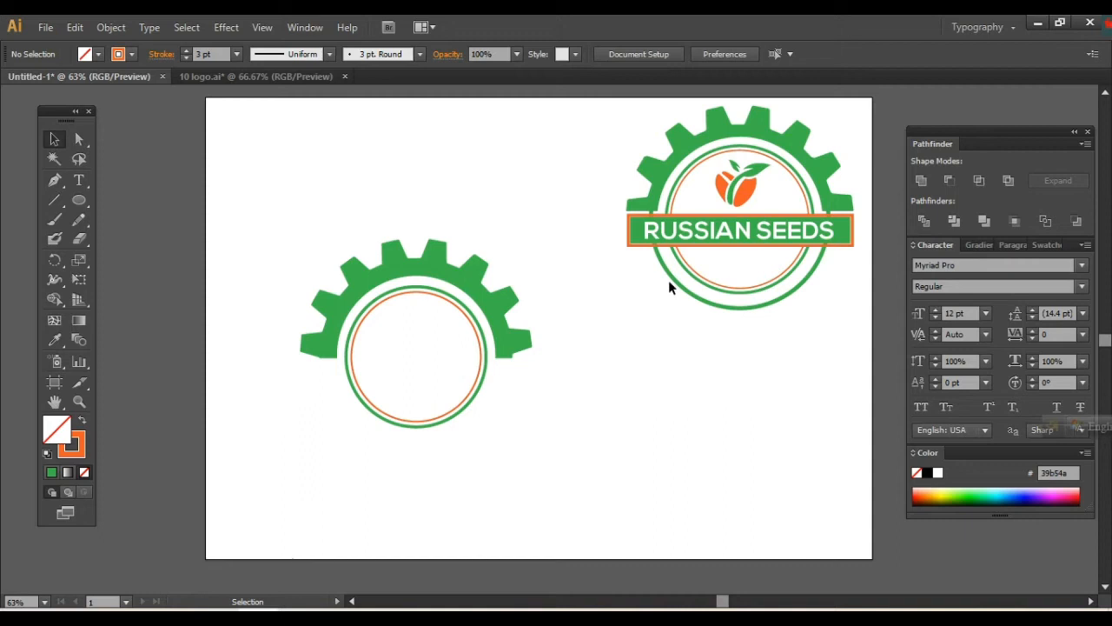
# - Draw a larger concentric circle that continues the gear ring below, with a 9 pt stroke in the gear's green
pyautogui.click(82, 202)
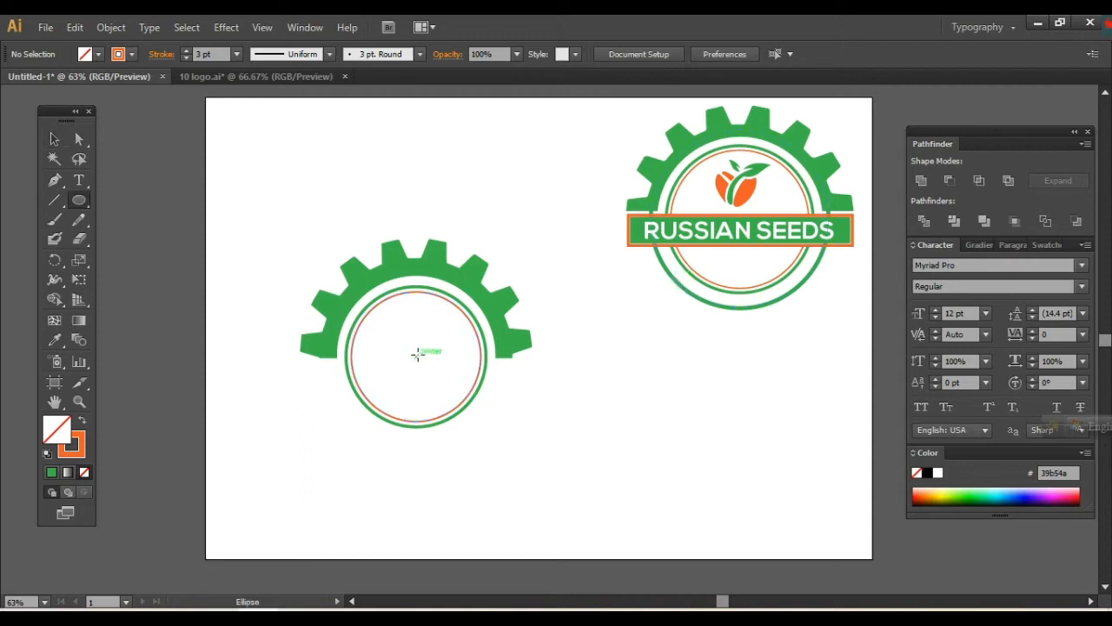
pyautogui.moveTo(415, 354); pyautogui.dragTo(438, 449)
pyautogui.press('v')
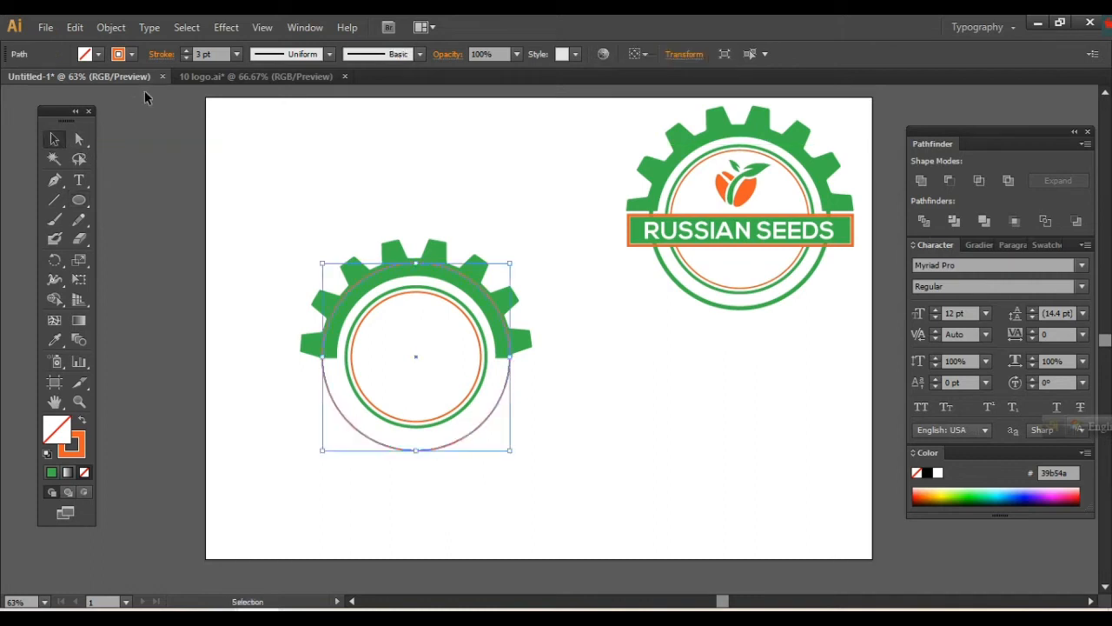
pyautogui.click(68, 93)
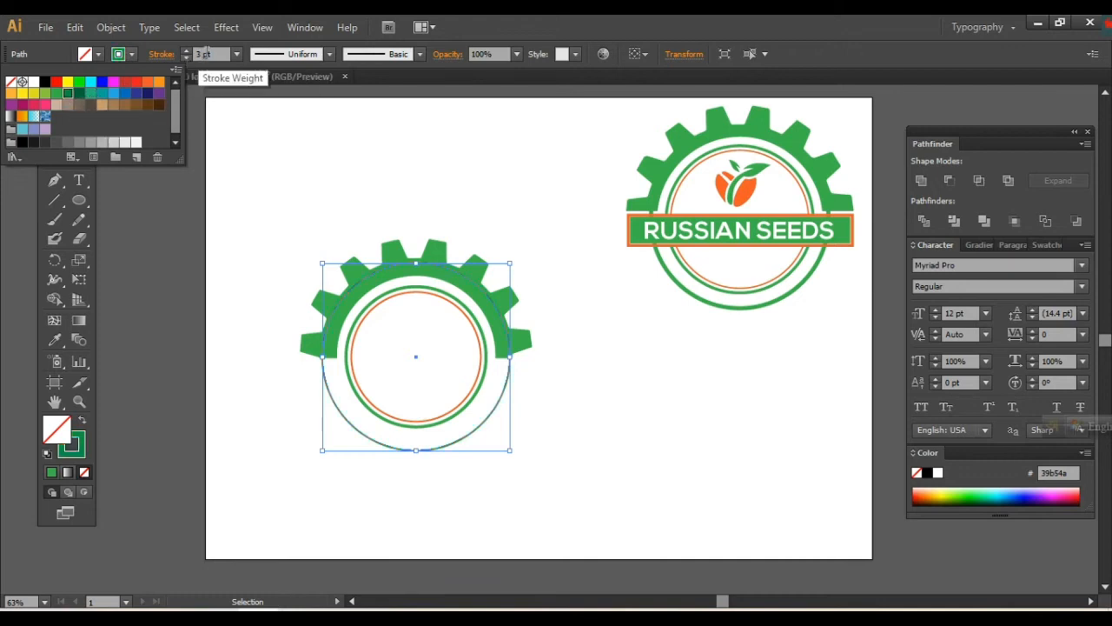
pyautogui.scroll(6, 206, 52)
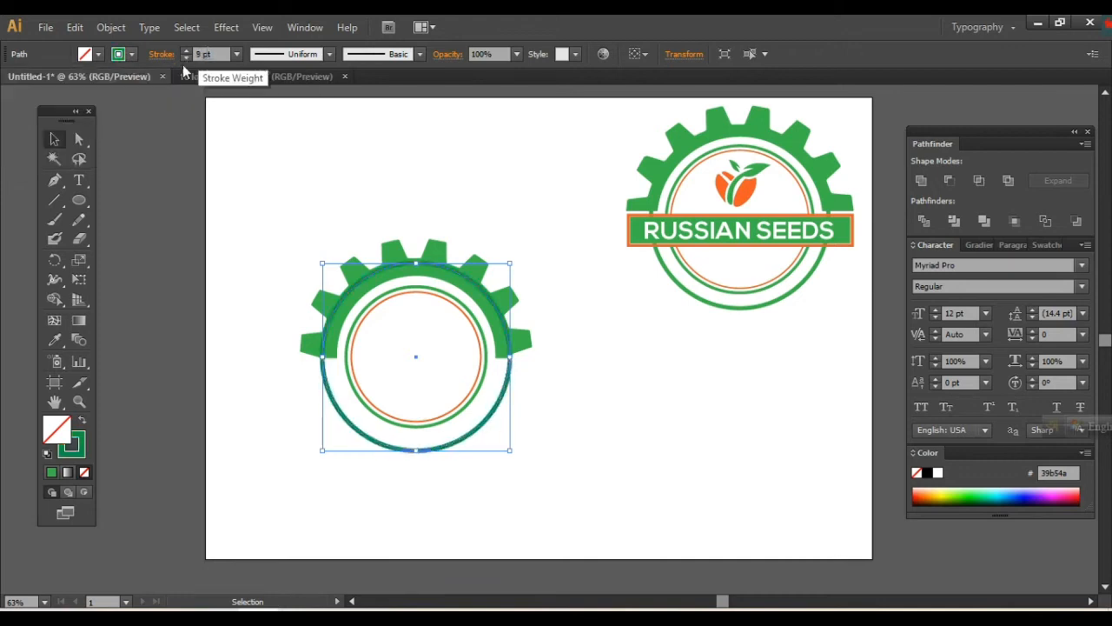
pyautogui.click(131, 54)
pyautogui.click(57, 93)
pyautogui.click(484, 194)
pyautogui.click(500, 175)
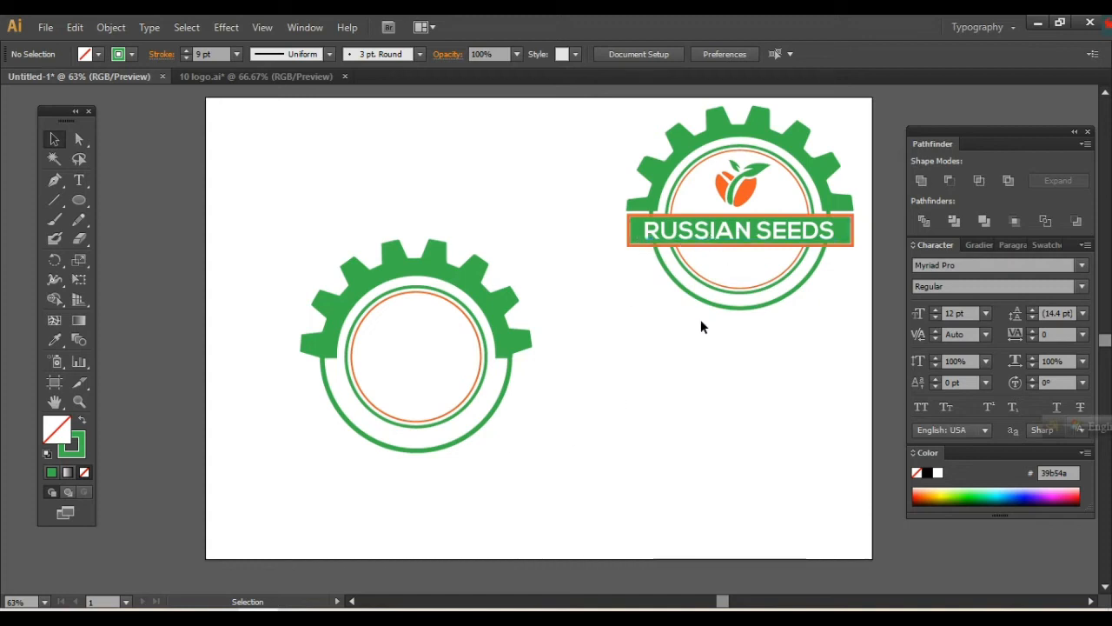
# - Draw a long, narrow horizontal rectangle in the empty area below the RUSSIAN SEEDS logo
pyautogui.click(79, 200)
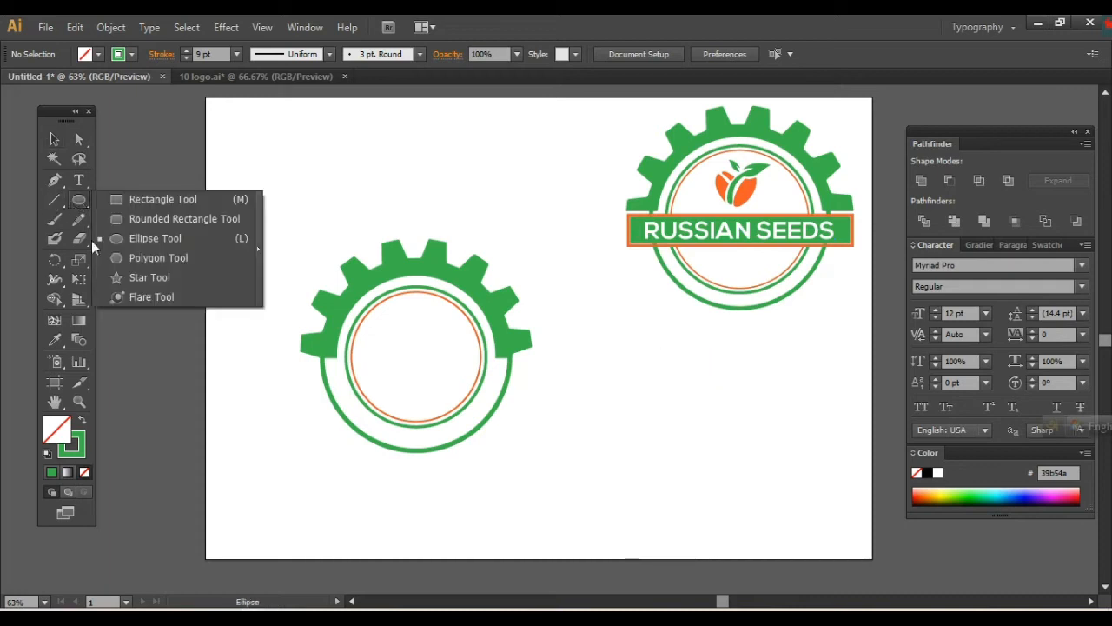
pyautogui.click(136, 209)
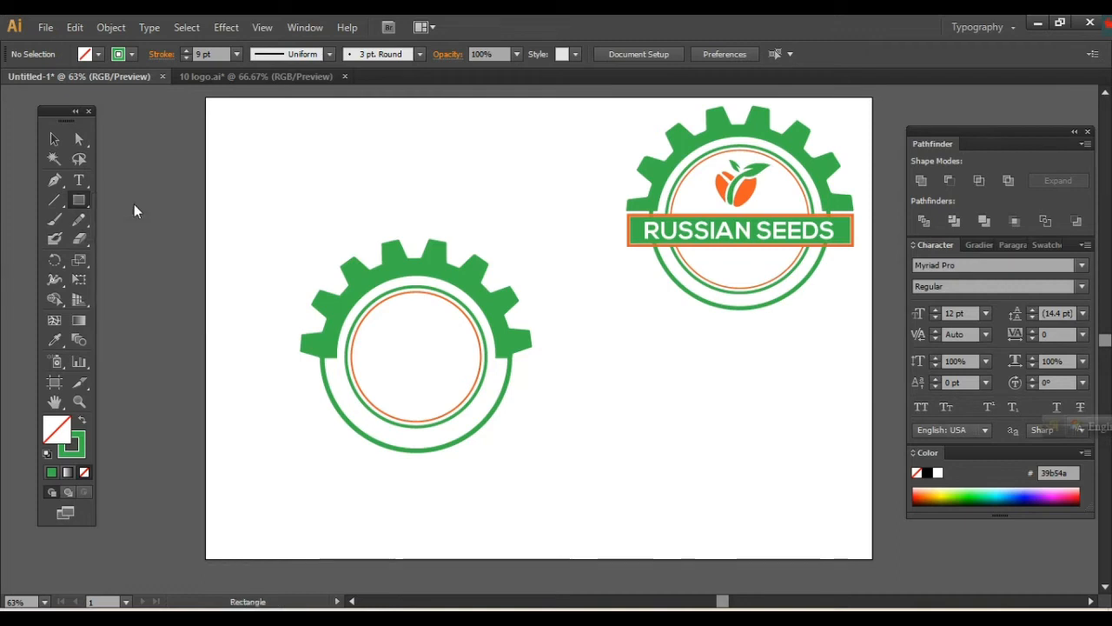
pyautogui.moveTo(569, 373)
pyautogui.mouseDown()
pyautogui.moveTo(819, 430)
pyautogui.moveTo(832, 421)
pyautogui.mouseUp()
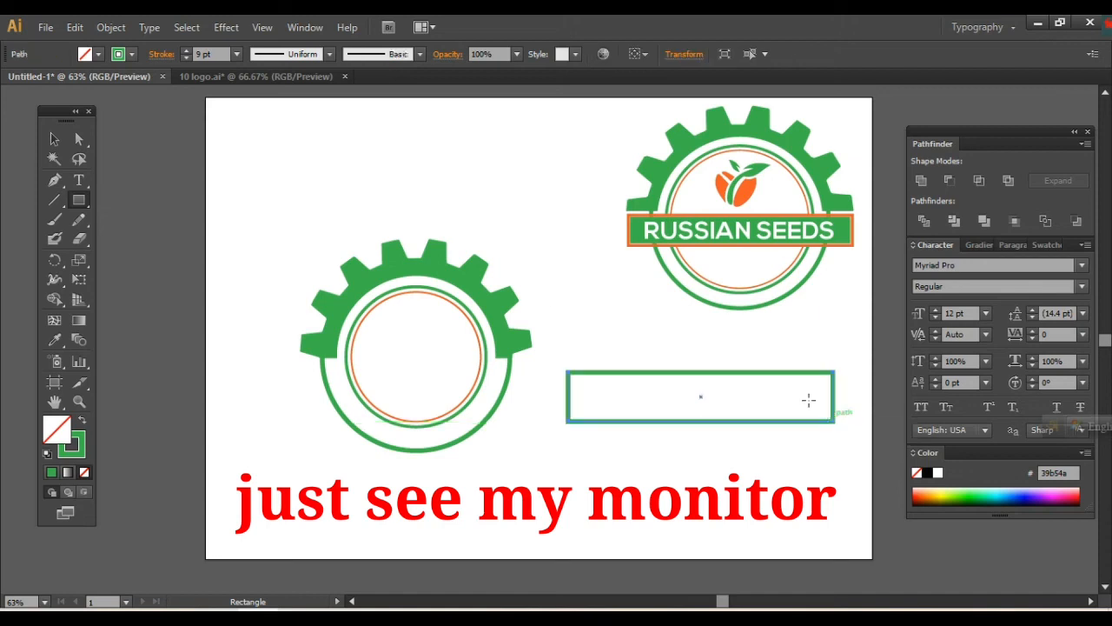
pyautogui.click(50, 140)
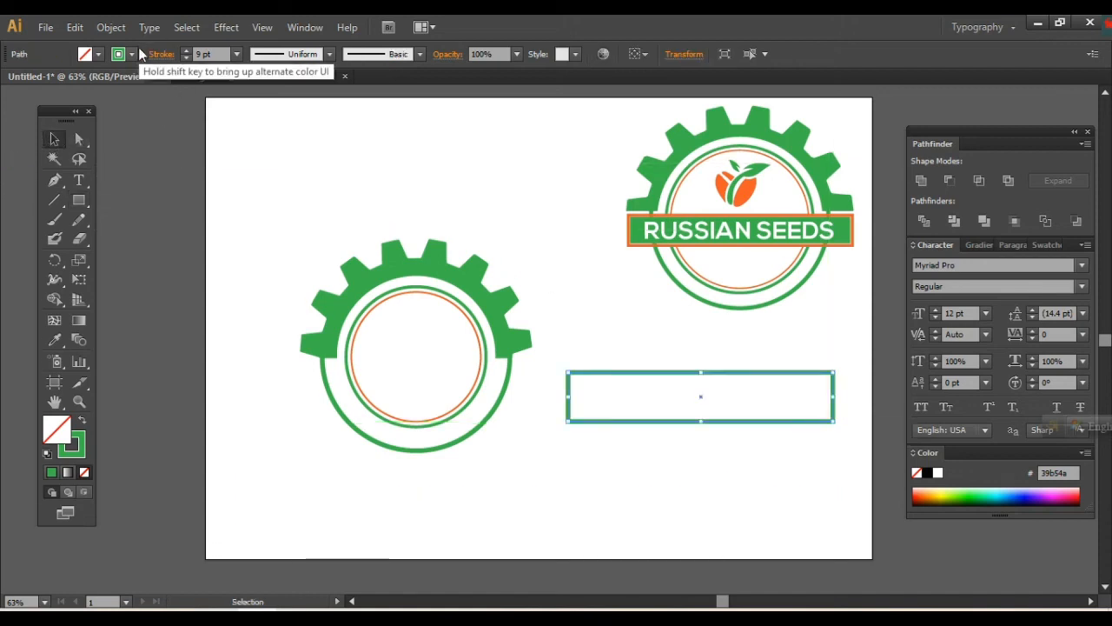
# - Give the rectangle an orange 5 pt stroke and fill it with the gear's green
pyautogui.click(130, 55)
pyautogui.click(147, 82)
pyautogui.click(86, 56)
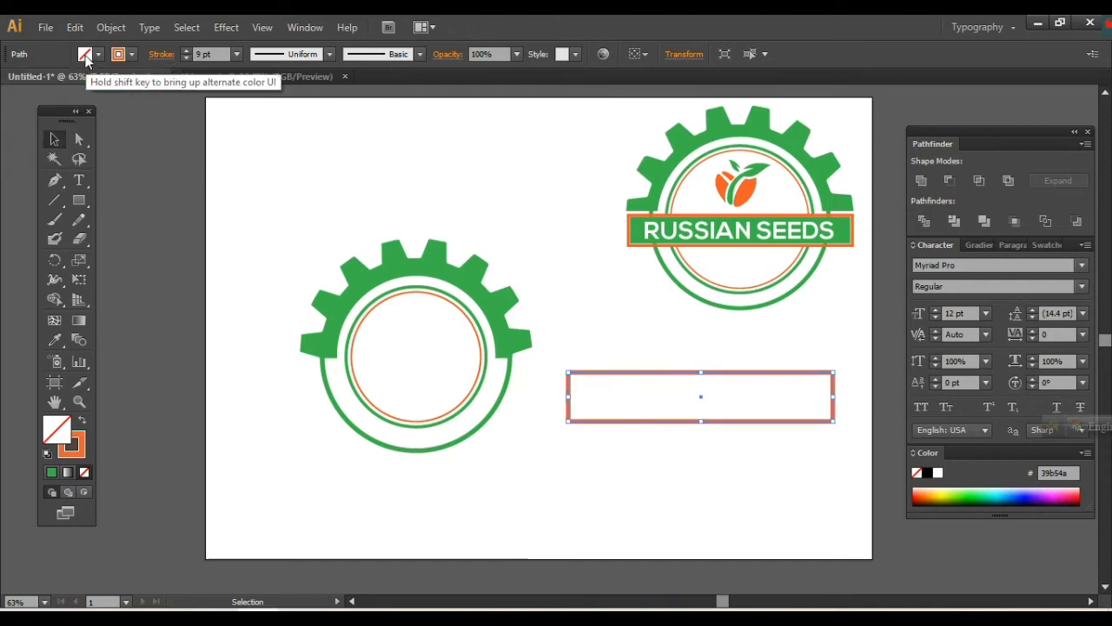
pyautogui.click(86, 56)
pyautogui.click(57, 90)
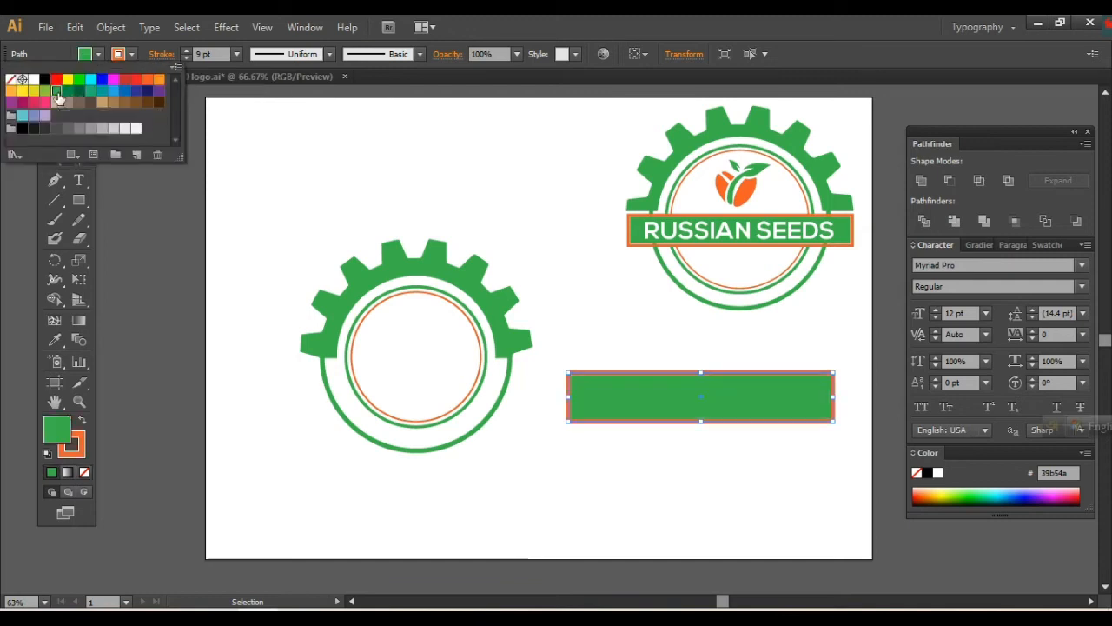
pyautogui.click(54, 240)
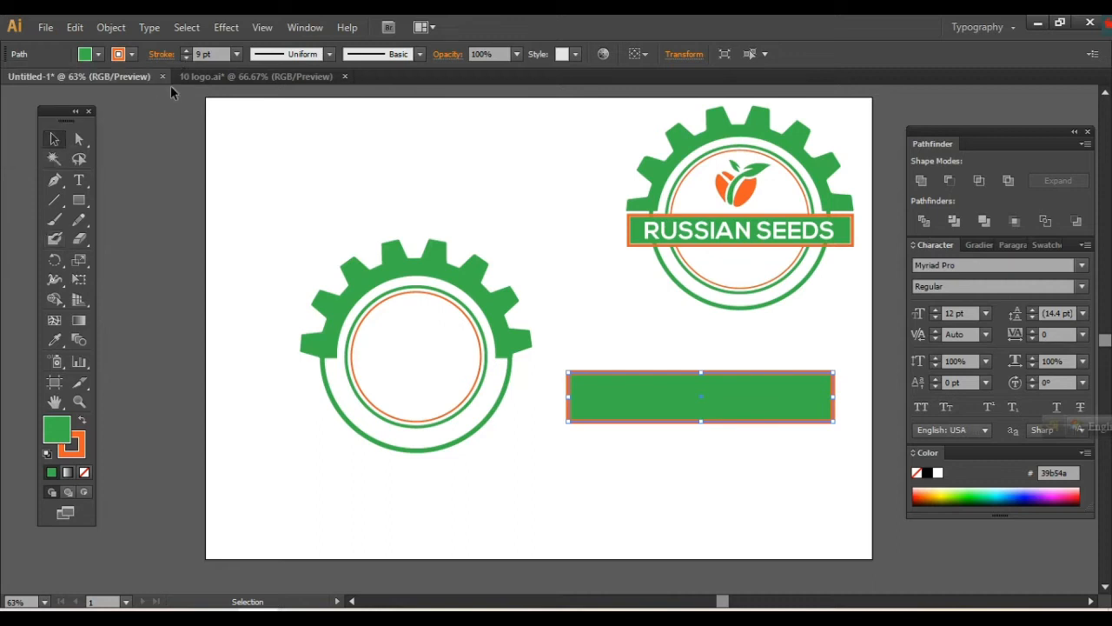
pyautogui.click(540, 271)
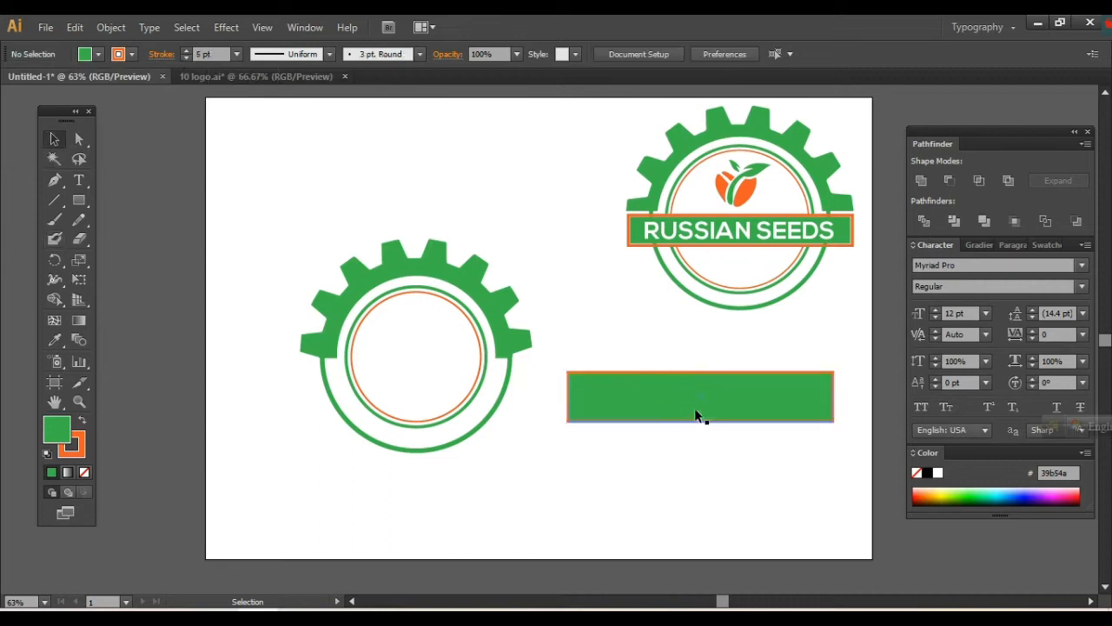
# - Move the green rectangle across the middle of the circles and nudge it up to overlap the gear's lower ends
pyautogui.moveTo(606, 412); pyautogui.dragTo(414, 397)
pyautogui.press('Up')
pyautogui.press('Up')
pyautogui.press('Up')
pyautogui.press('Up')
pyautogui.press('Up')
pyautogui.press('Up')
pyautogui.press('Up')
pyautogui.press('Up')
pyautogui.press('Up')
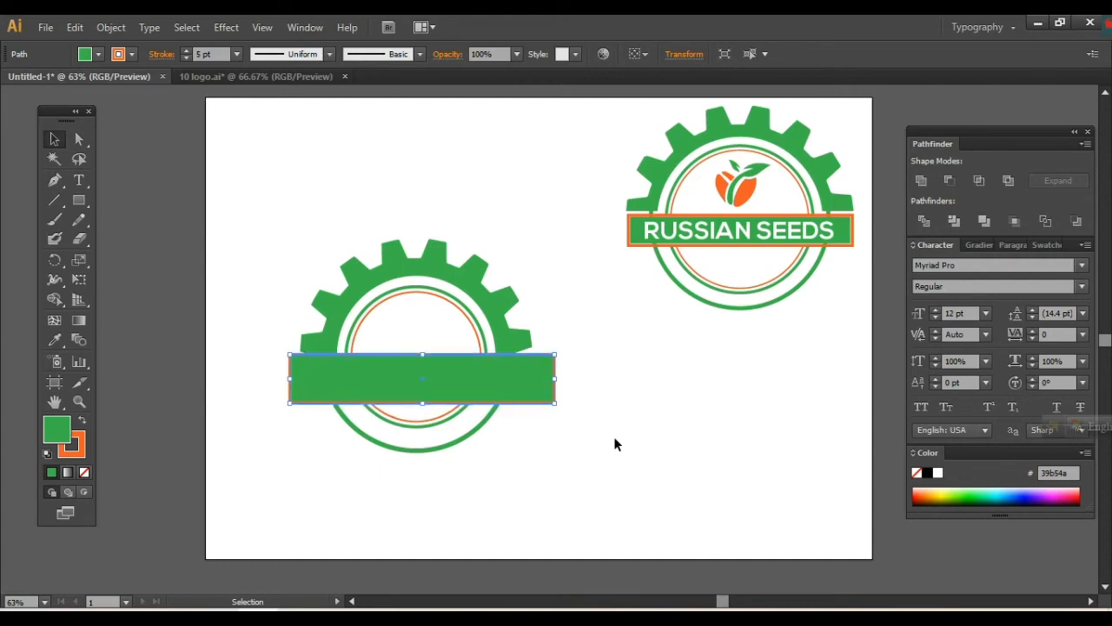
pyautogui.press('Up')
pyautogui.press('Up')
pyautogui.press('Up')
pyautogui.press('Up')
pyautogui.press('Up')
pyautogui.press('Up')
pyautogui.press('Up')
pyautogui.press('Up')
pyautogui.press('Up')
pyautogui.press('Up')
pyautogui.press('Up')
pyautogui.press('Up')
pyautogui.press('Up')
pyautogui.press('Up')
pyautogui.press('Up')
pyautogui.press('Up')
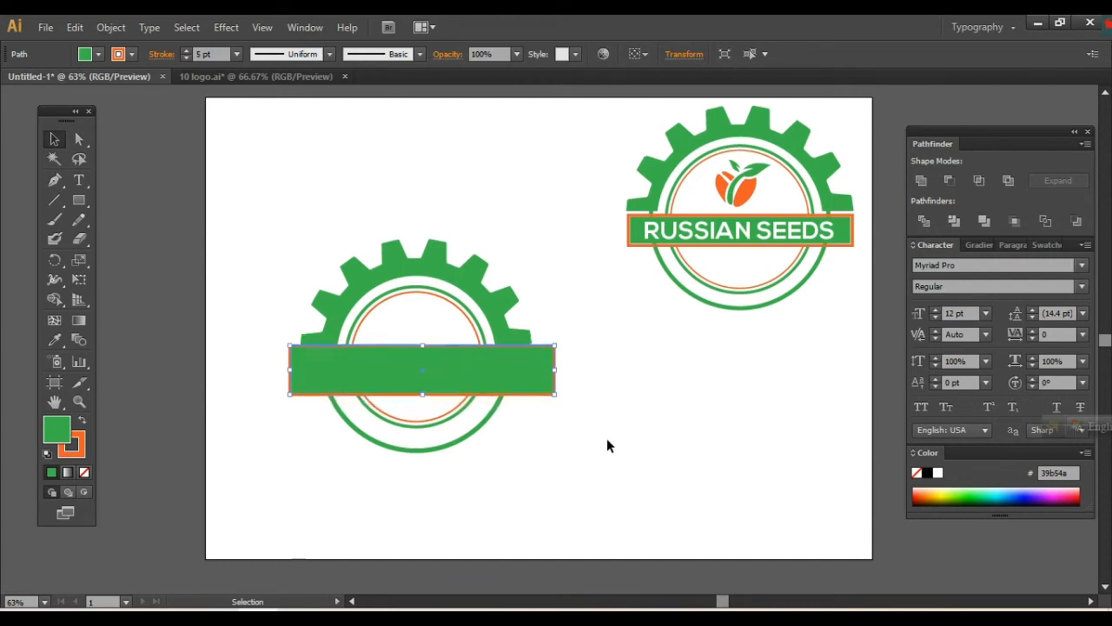
# - Nudge the green banner further up over the lower ends of the half gear
pyautogui.press('Up')
pyautogui.press('Up')
pyautogui.press('Up')
pyautogui.press('Up')
pyautogui.press('Up')
pyautogui.press('Up')
pyautogui.press('Up')
pyautogui.press('Up')
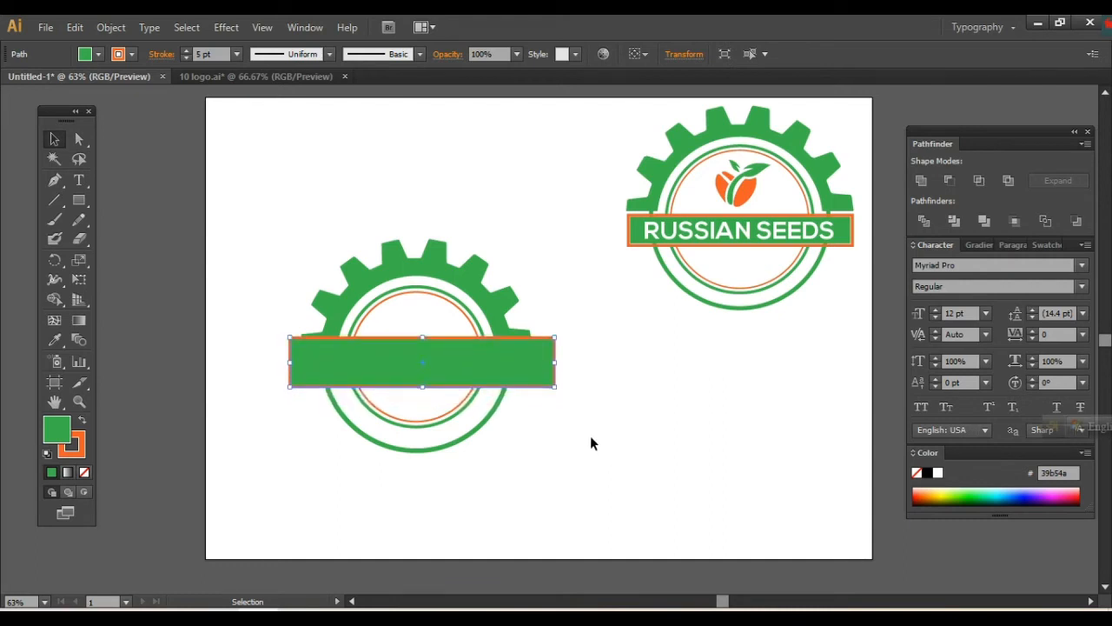
pyautogui.click(590, 436)
# - Shorten the banner from its right end and nudge it to the right across the circles
pyautogui.click(530, 376)
pyautogui.moveTo(554, 363); pyautogui.dragTo(533, 369)
pyautogui.press('Right')
pyautogui.press('Right')
pyautogui.press('Right')
pyautogui.press('Right')
pyautogui.press('Right')
pyautogui.press('Right')
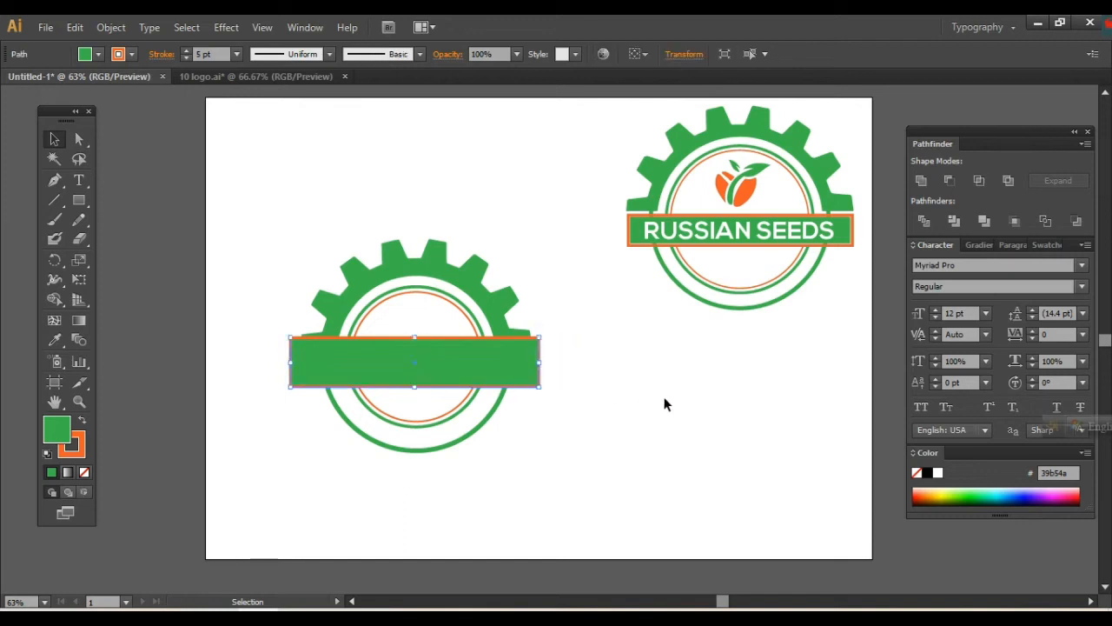
pyautogui.press('Right')
pyautogui.press('Right')
pyautogui.press('Right')
pyautogui.press('Right')
pyautogui.press('Right')
pyautogui.press('Right')
pyautogui.click(665, 404)
# - Fine-tune the banner's horizontal position so it sits centred under the half gear
pyautogui.click(529, 370)
pyautogui.click(623, 398)
pyautogui.click(515, 362)
pyautogui.press('Up')
pyautogui.click(611, 376)
pyautogui.click(532, 374)
pyautogui.press('Left')
pyautogui.press('Left')
pyautogui.press('Left')
pyautogui.press('Left')
pyautogui.press('Left')
pyautogui.press('Left')
pyautogui.click(590, 375)
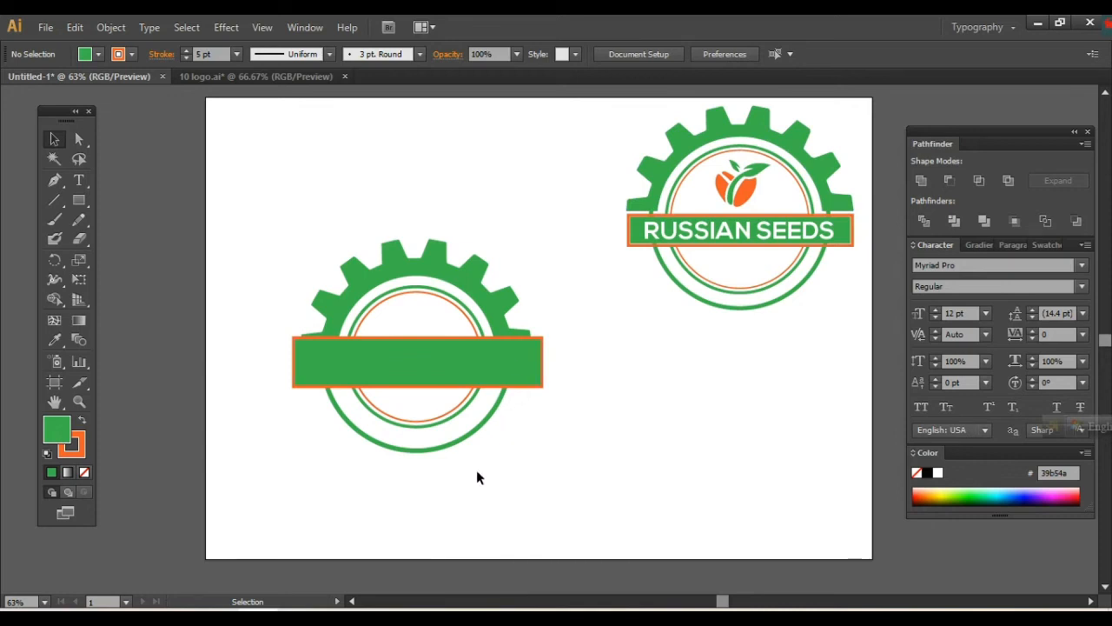
# - Lock the concentric circles and the banner so that only the green gear stays editable
pyautogui.moveTo(419, 412); pyautogui.dragTo(420, 500)
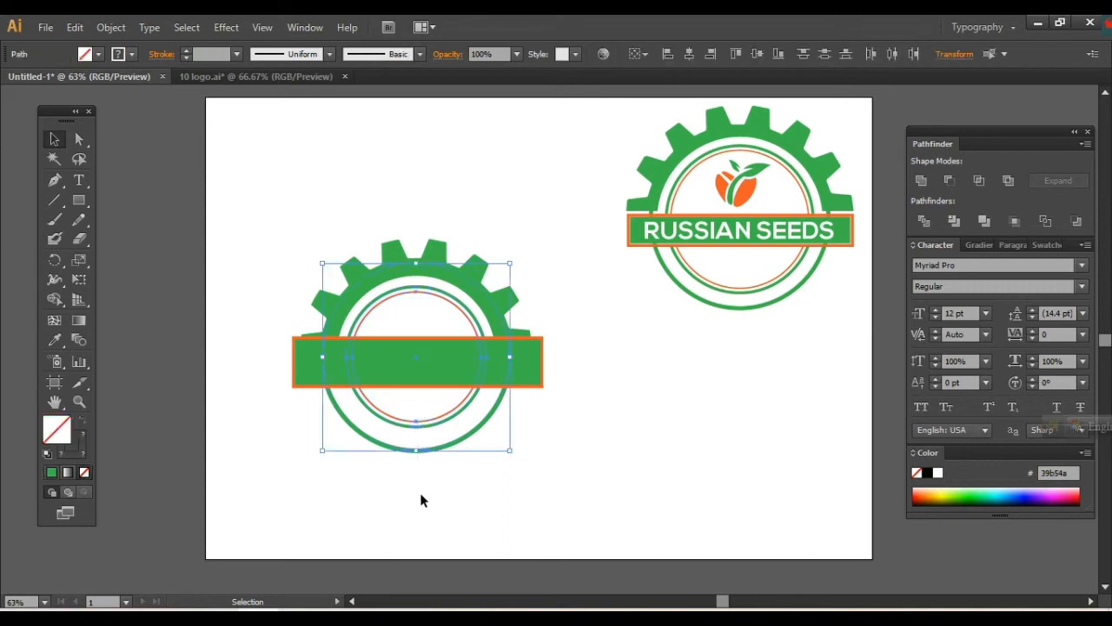
pyautogui.click(419, 409)
pyautogui.moveTo(420, 409); pyautogui.dragTo(443, 507)
pyautogui.click(440, 503)
pyautogui.moveTo(403, 317); pyautogui.dragTo(417, 529)
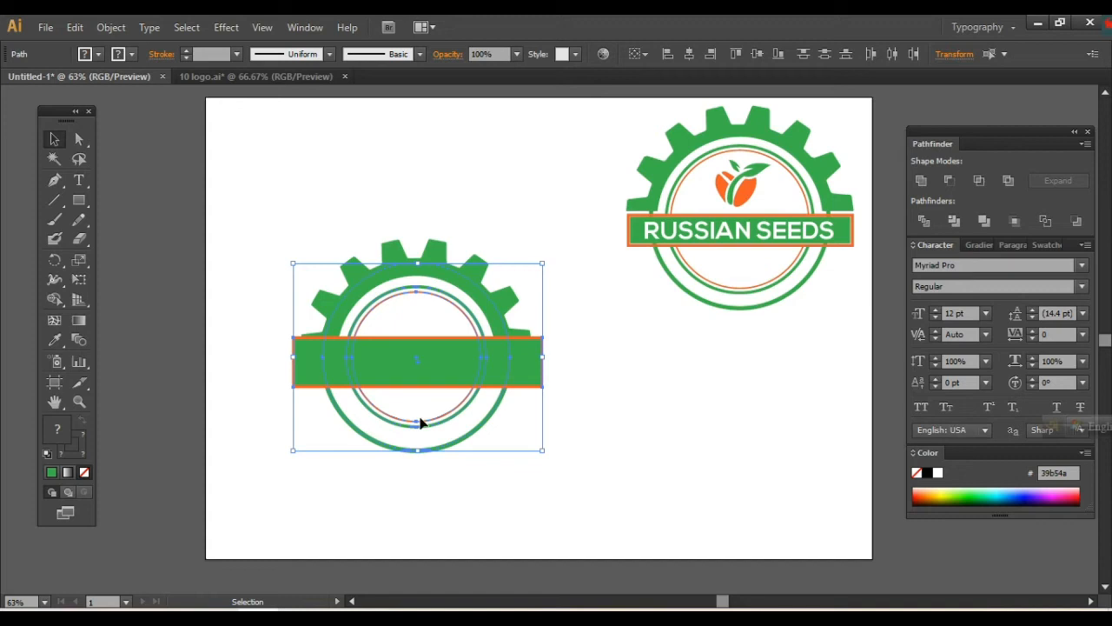
pyautogui.click(113, 26)
pyautogui.moveTo(269, 123)
pyautogui.click(372, 126)
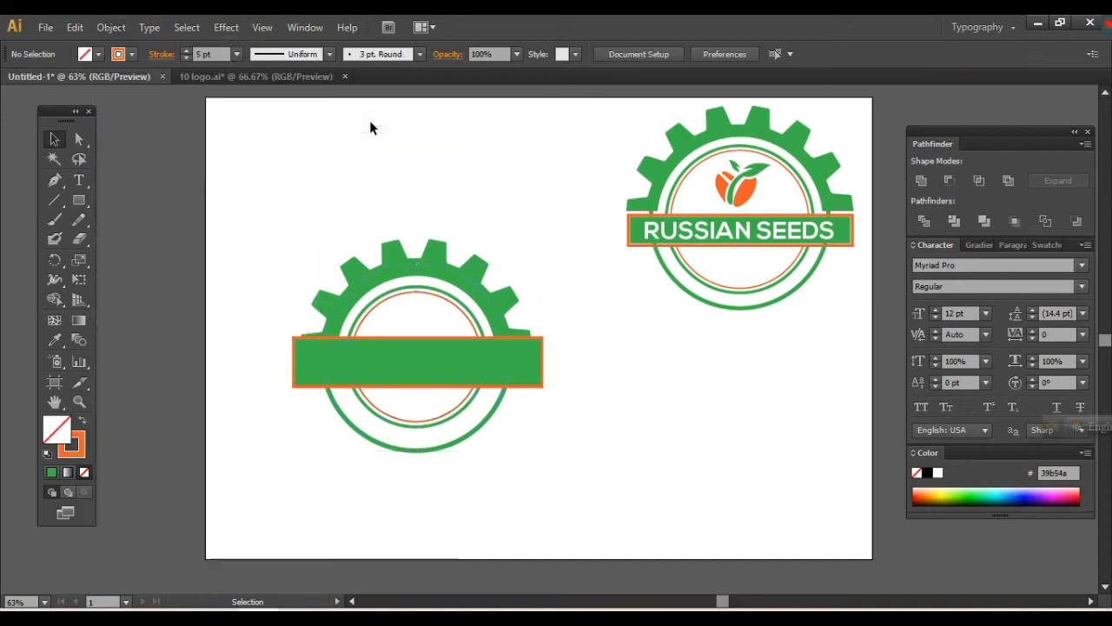
pyautogui.click(385, 263)
pyautogui.click(397, 294)
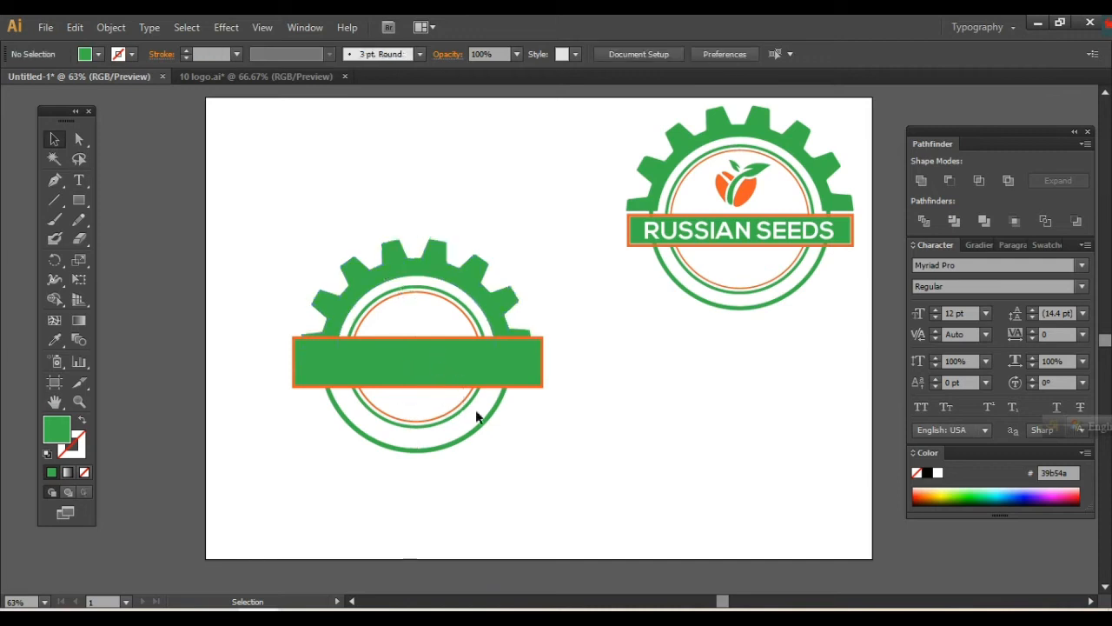
# - Erase a horizontal strip across the gear's lower ends just above the banner with the Eraser tool
pyautogui.click(79, 238)
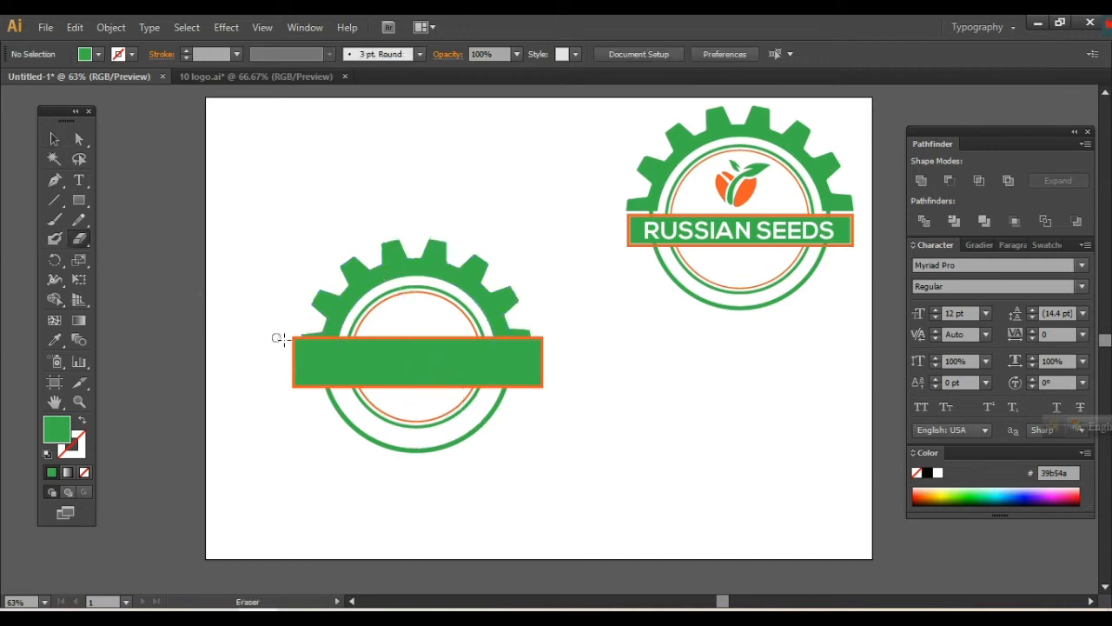
pyautogui.moveTo(310, 337); pyautogui.dragTo(626, 342)
pyautogui.moveTo(315, 330)
pyautogui.mouseDown()
pyautogui.moveTo(446, 322)
pyautogui.moveTo(640, 340)
pyautogui.mouseUp()
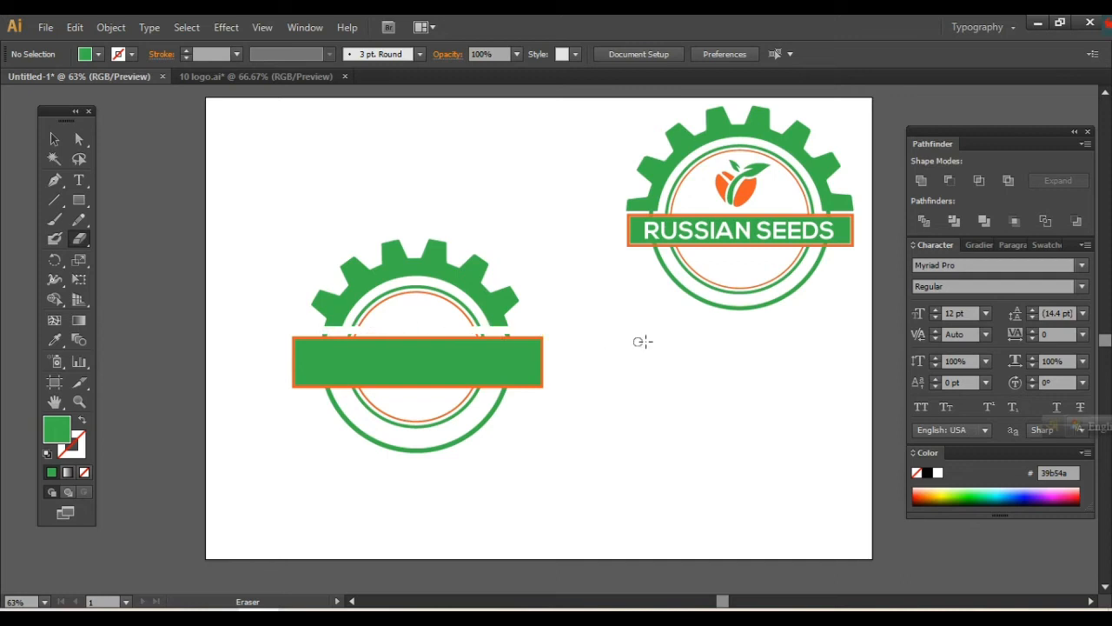
# - Unlock all the locked circles and the banner
pyautogui.click(54, 139)
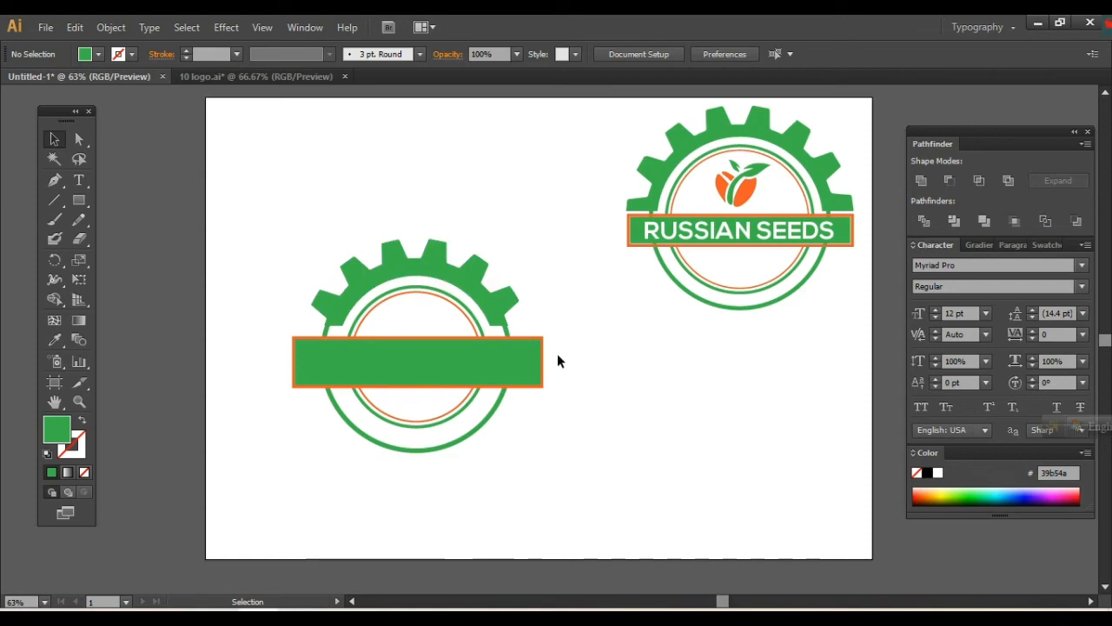
pyautogui.click(111, 27)
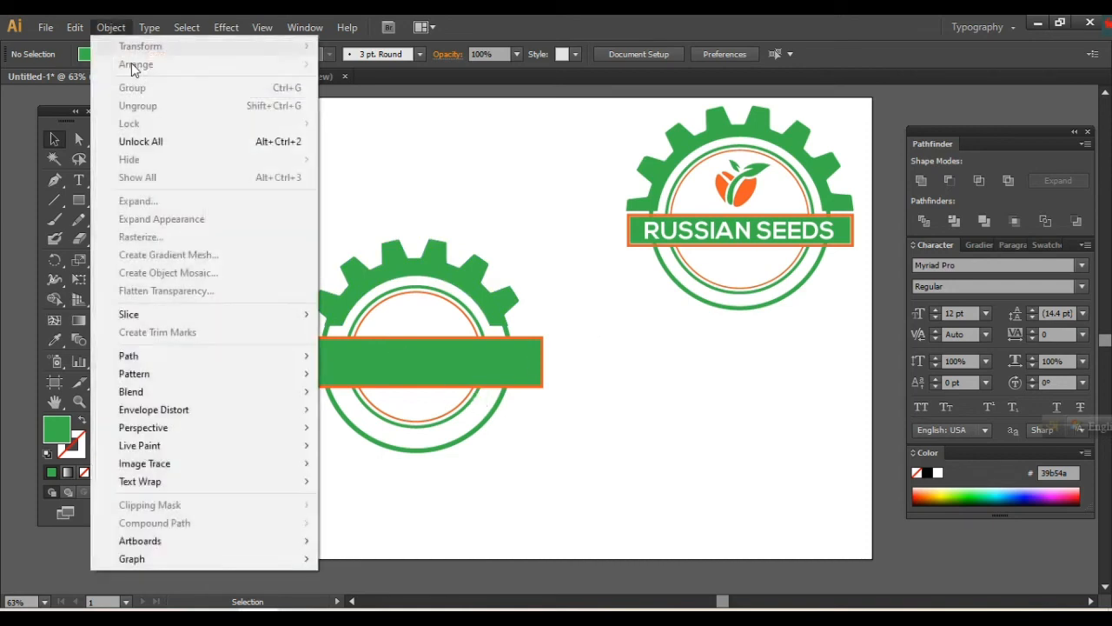
pyautogui.click(143, 141)
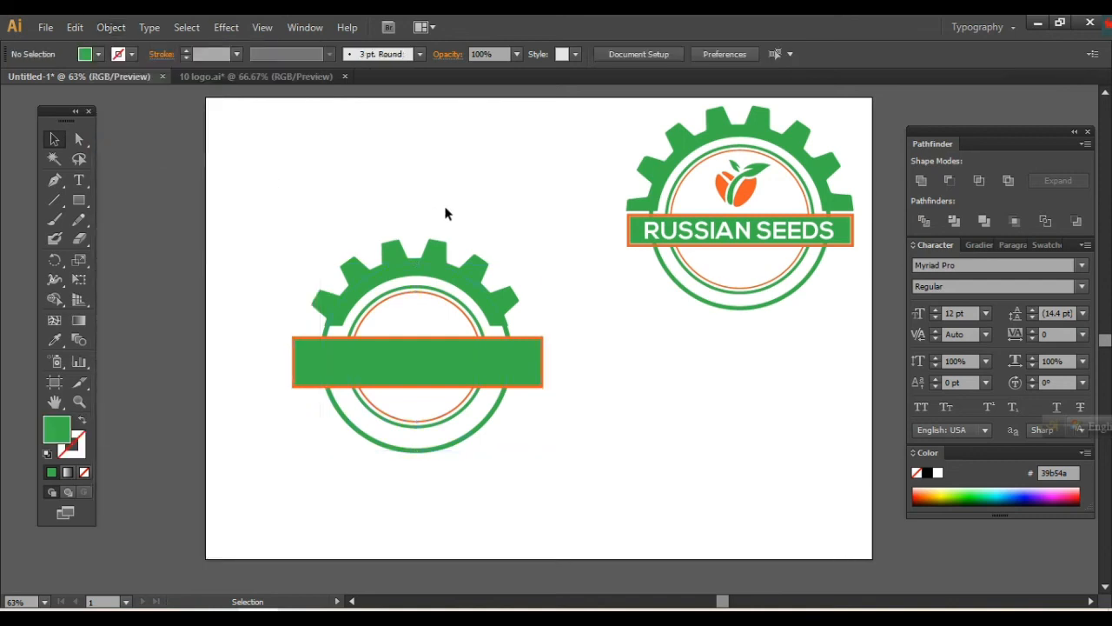
# - Try nudging the toothed gear arc slightly sideways against the outer circle
pyautogui.click(418, 266)
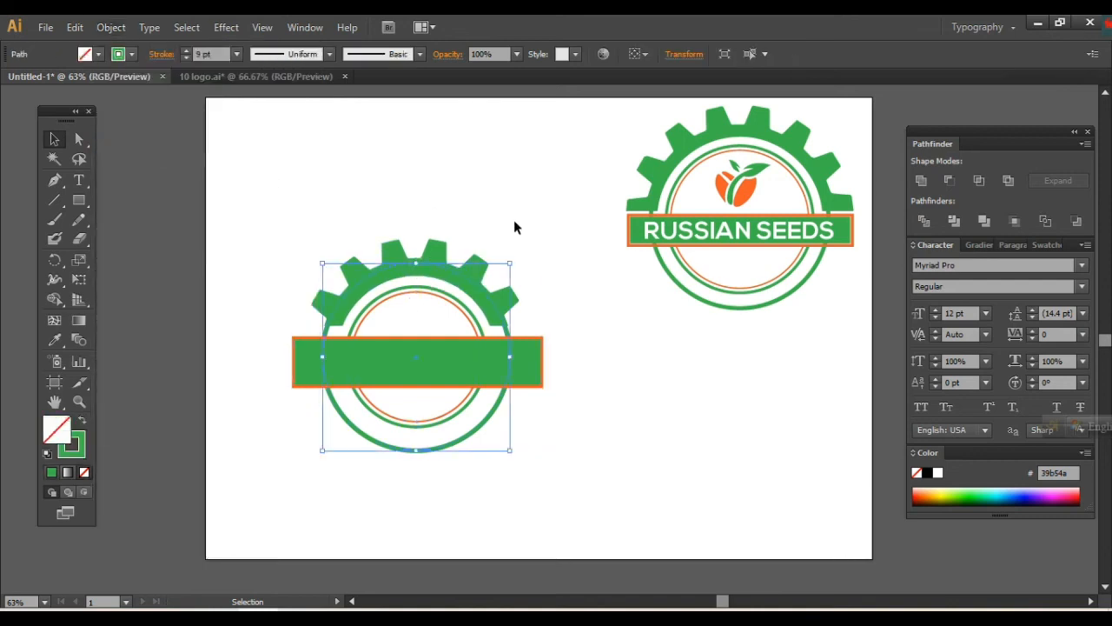
pyautogui.click(447, 235)
pyautogui.click(450, 250)
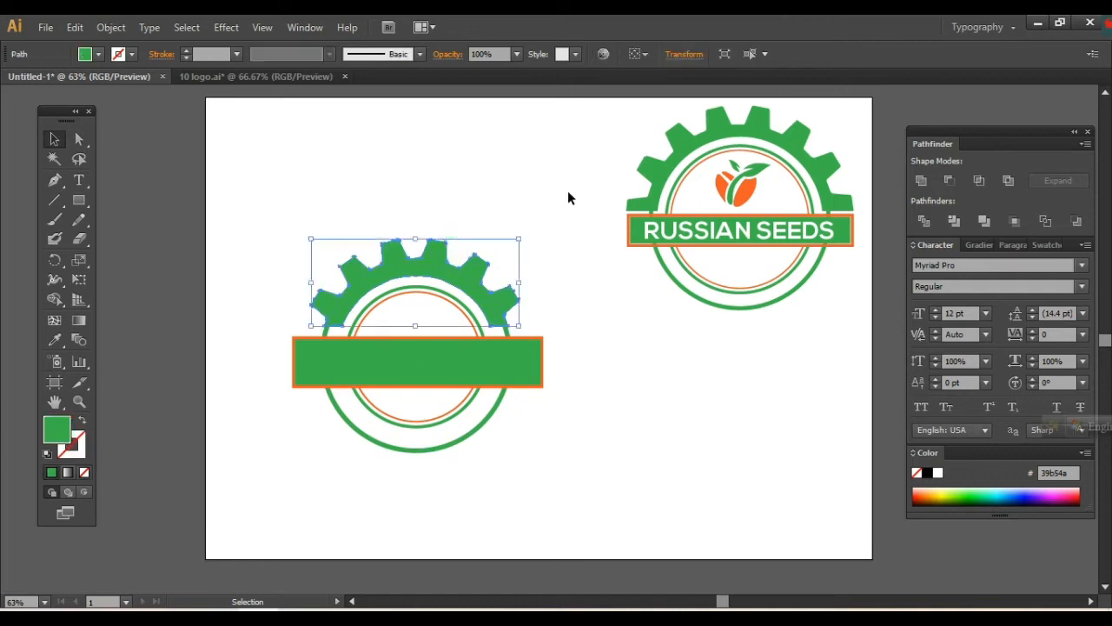
pyautogui.click(568, 193)
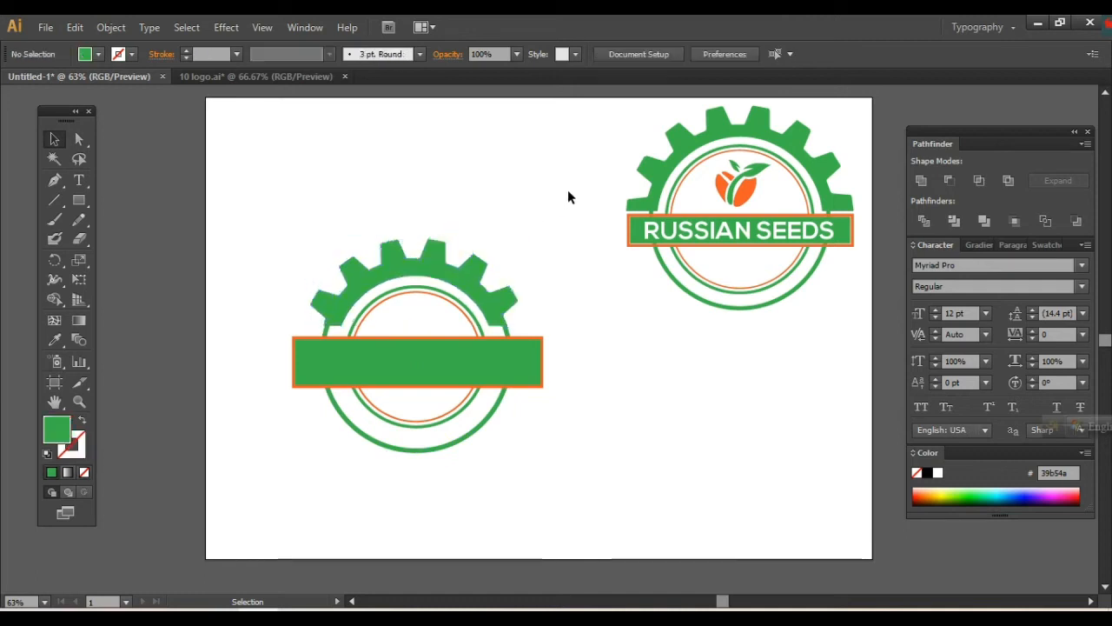
pyautogui.click(477, 248)
pyautogui.click(521, 203)
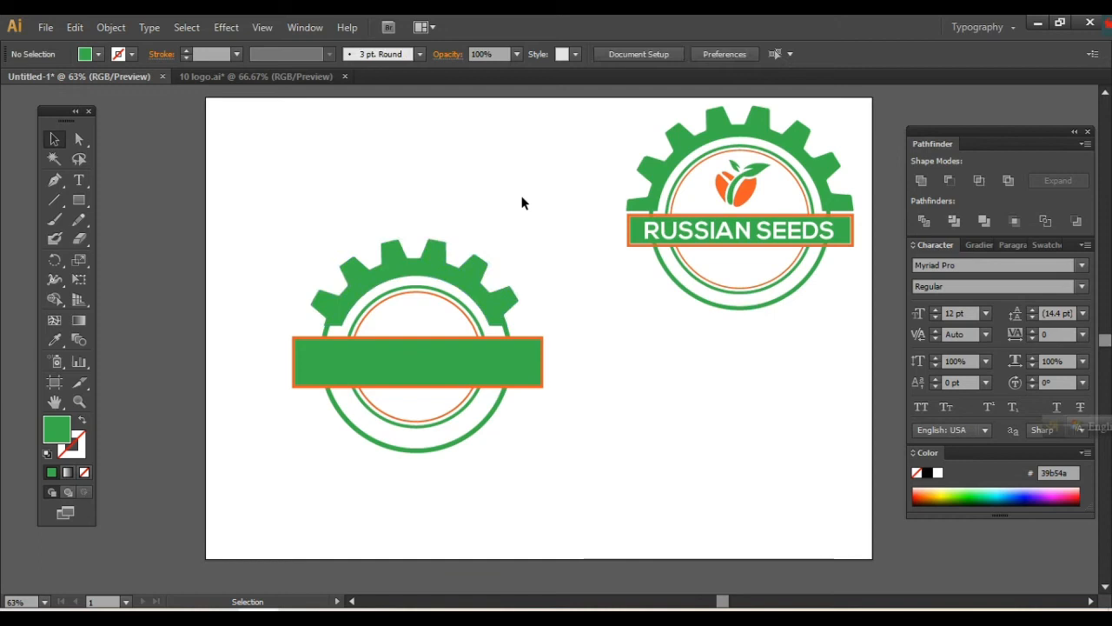
pyautogui.click(483, 258)
pyautogui.click(553, 198)
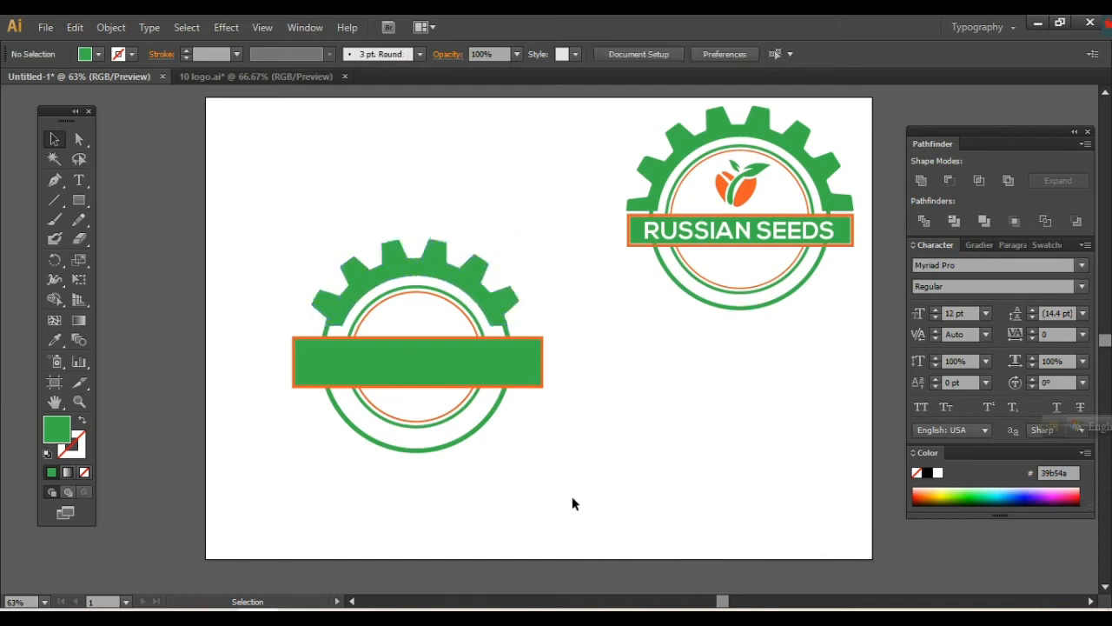
# - Add the text RUSSIAN SEEDS, enlarge it to about 71 pt and place it in the empty area below the reference logo
pyautogui.click(80, 181)
pyautogui.click(278, 164)
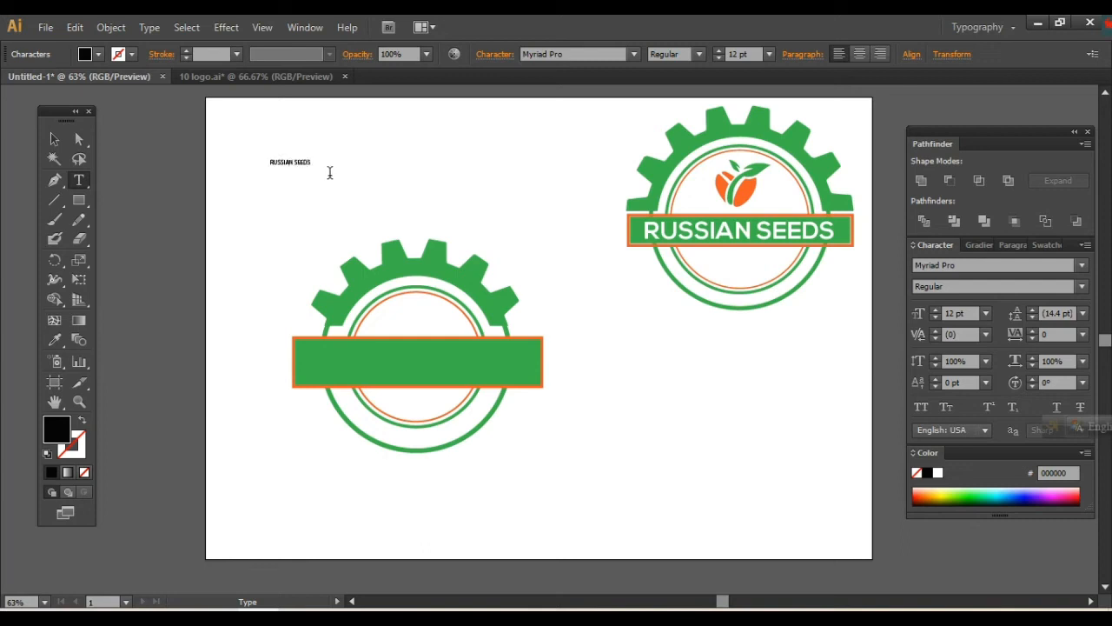
pyautogui.click(54, 139)
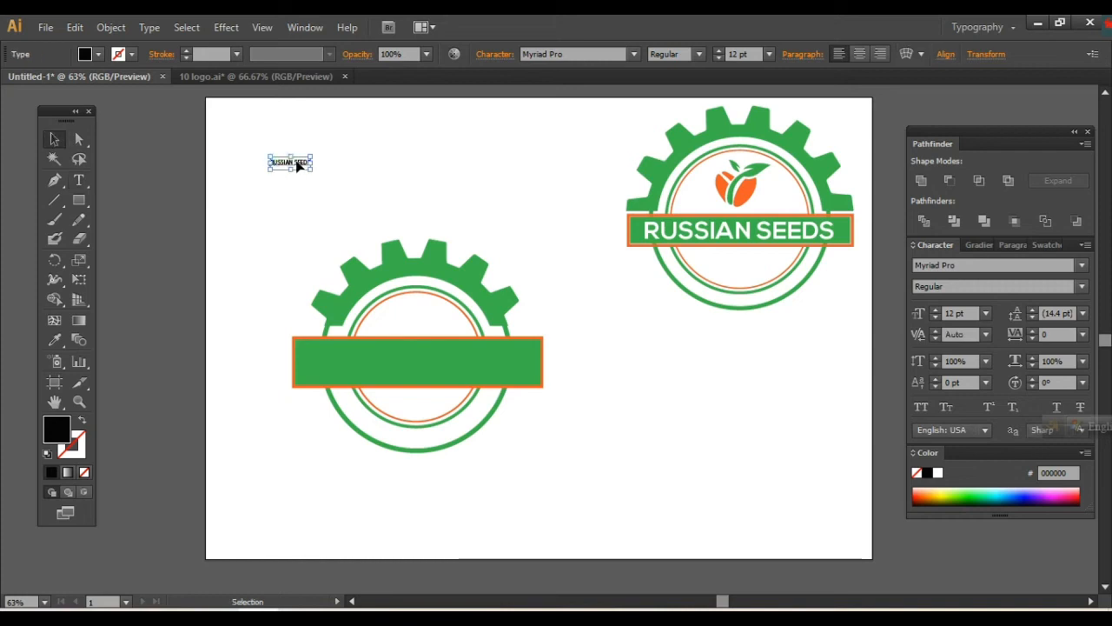
pyautogui.moveTo(316, 162); pyautogui.dragTo(726, 447)
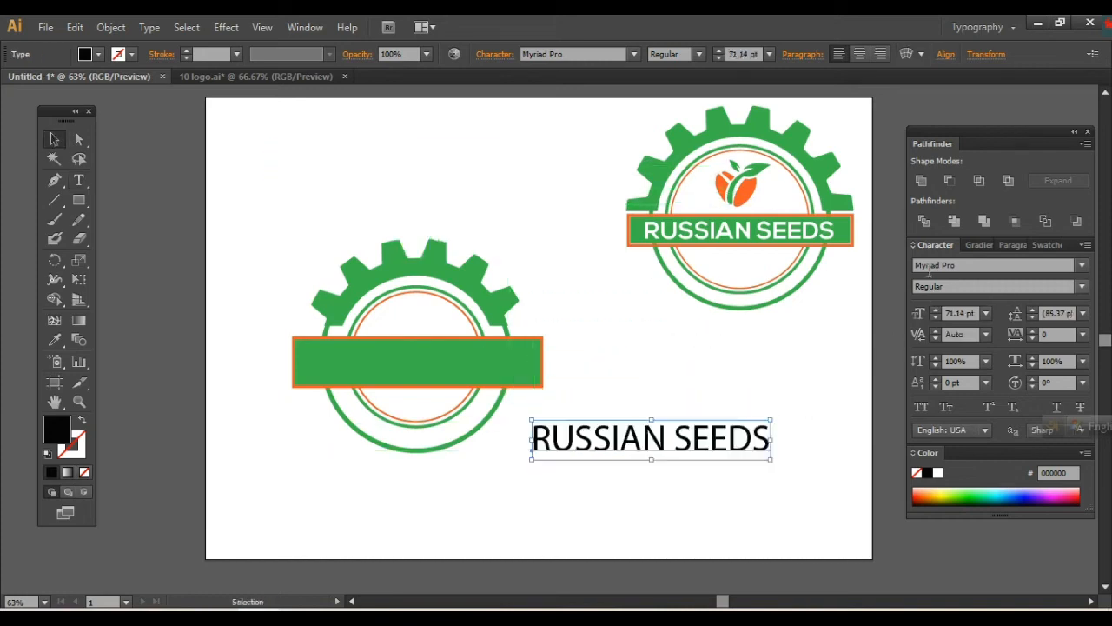
# - Try the Mesquite Std Medium font on the RUSSIAN SEEDS text
pyautogui.click(928, 266)
pyautogui.write('Mesquite Std Medium')
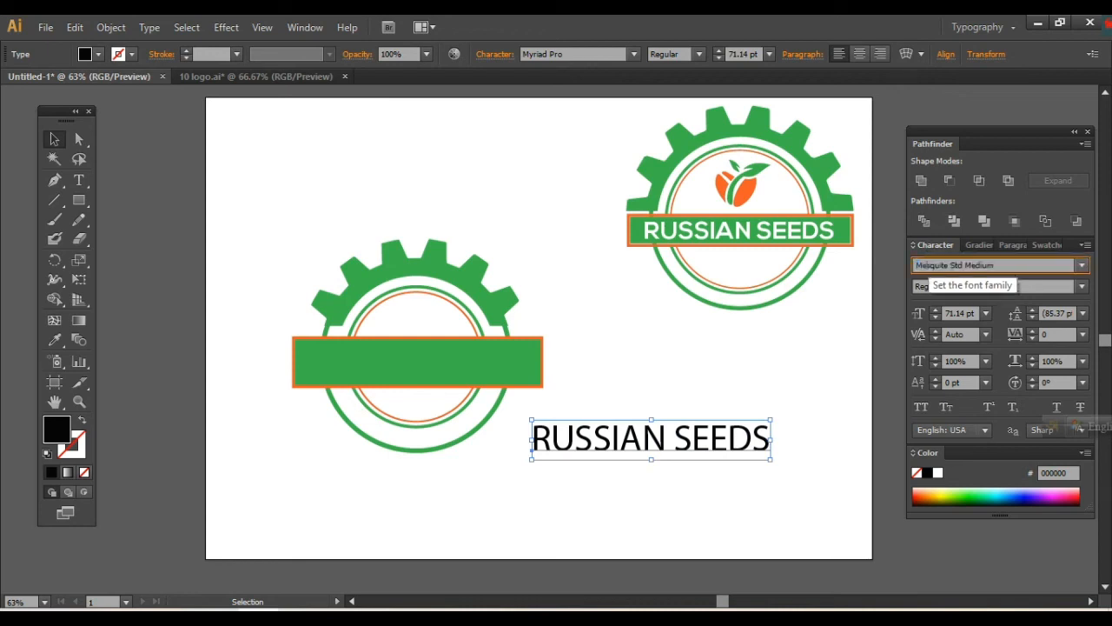
pyautogui.click(656, 426)
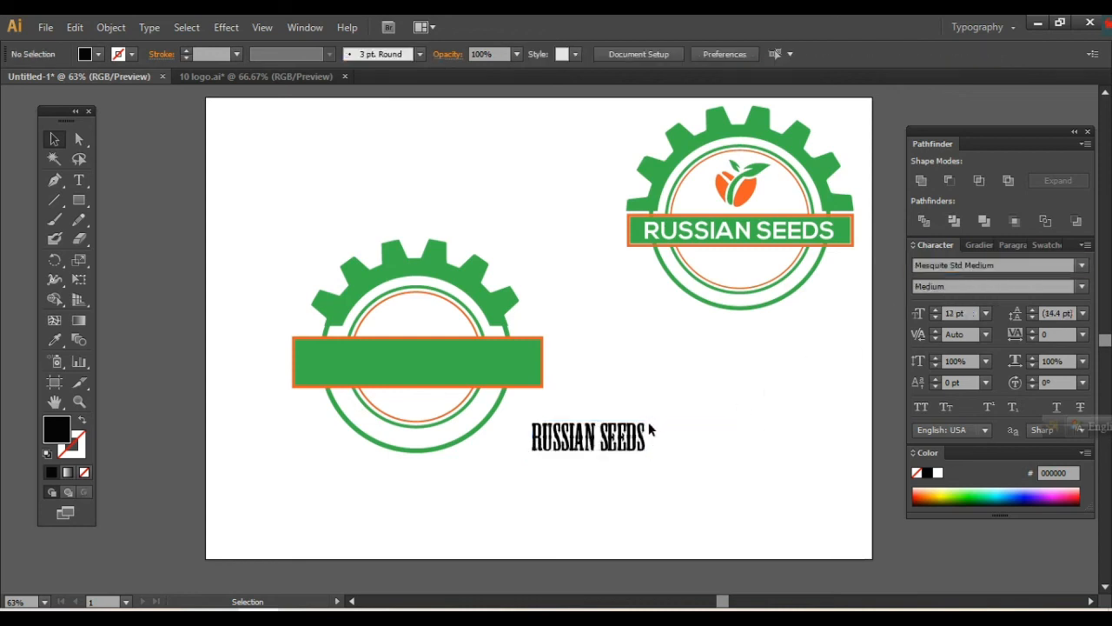
# - Set the RUSSIAN SEEDS text's font to Nexa Bold
pyautogui.click(643, 433)
pyautogui.click(956, 265)
pyautogui.write('Nexa B')
pyautogui.click(776, 332)
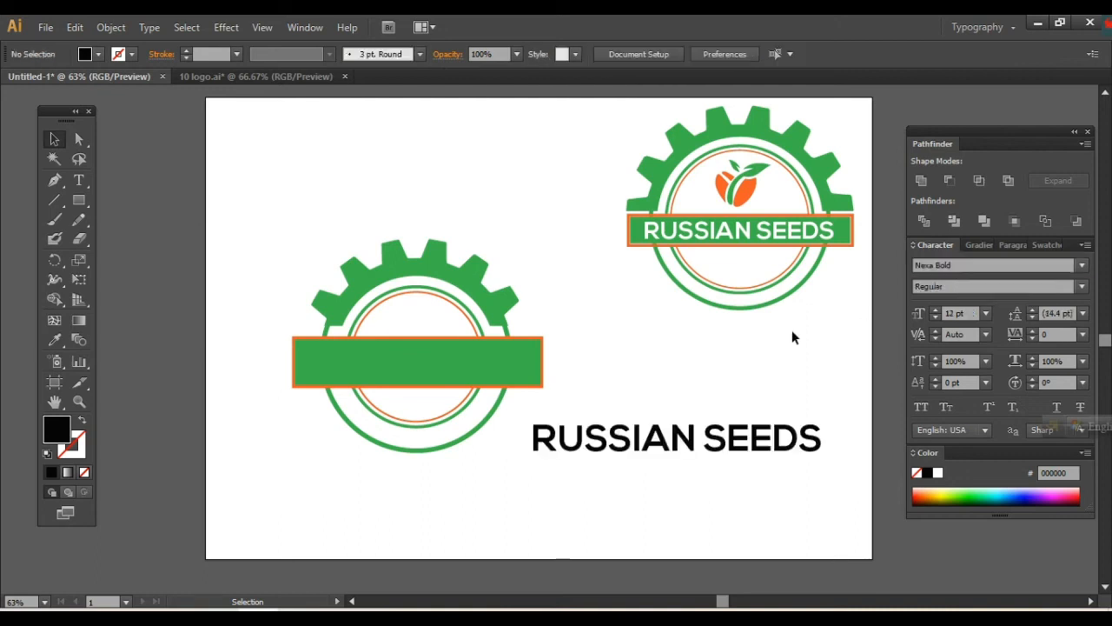
# - Scale the RUSSIAN SEEDS text to about 55 pt on the banner and lower the banner's top edge to make it thinner
pyautogui.moveTo(775, 434); pyautogui.dragTo(534, 368)
pyautogui.click(643, 408)
pyautogui.click(466, 340)
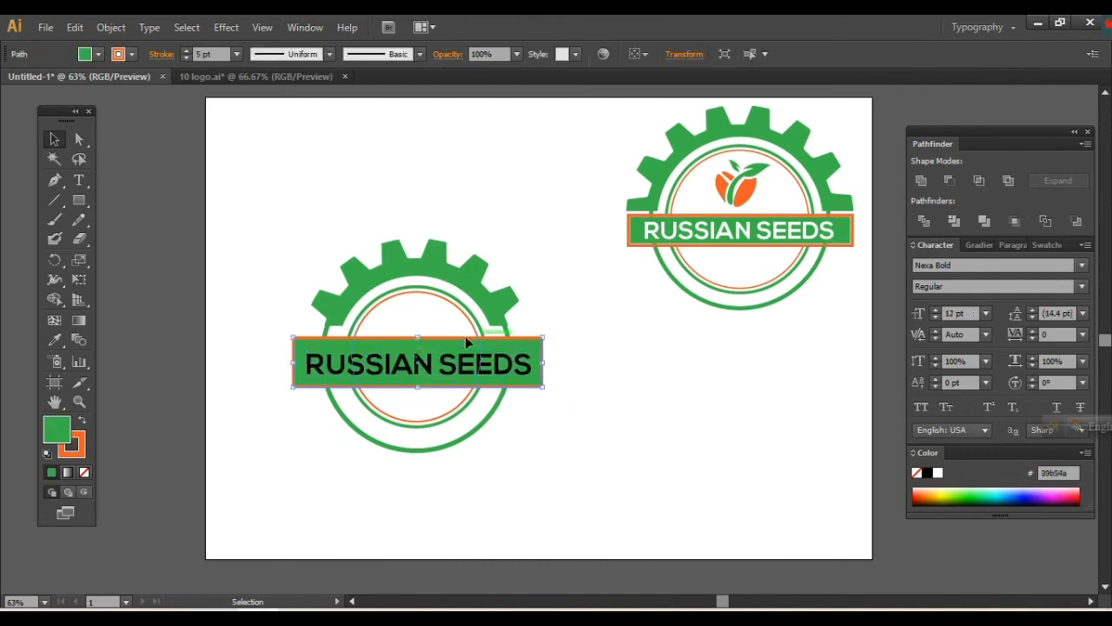
pyautogui.moveTo(417, 337); pyautogui.dragTo(417, 349)
# - Delete the two leftover gear fragments above the banner, one at each side
pyautogui.click(511, 345)
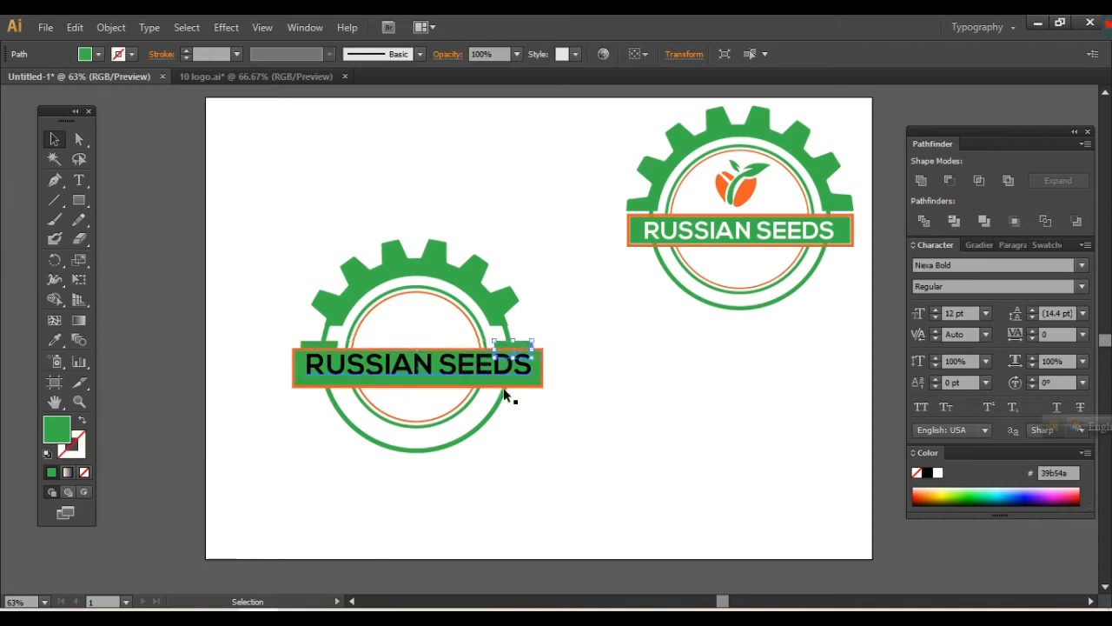
pyautogui.click(582, 372)
pyautogui.click(319, 344)
pyautogui.press('Delete')
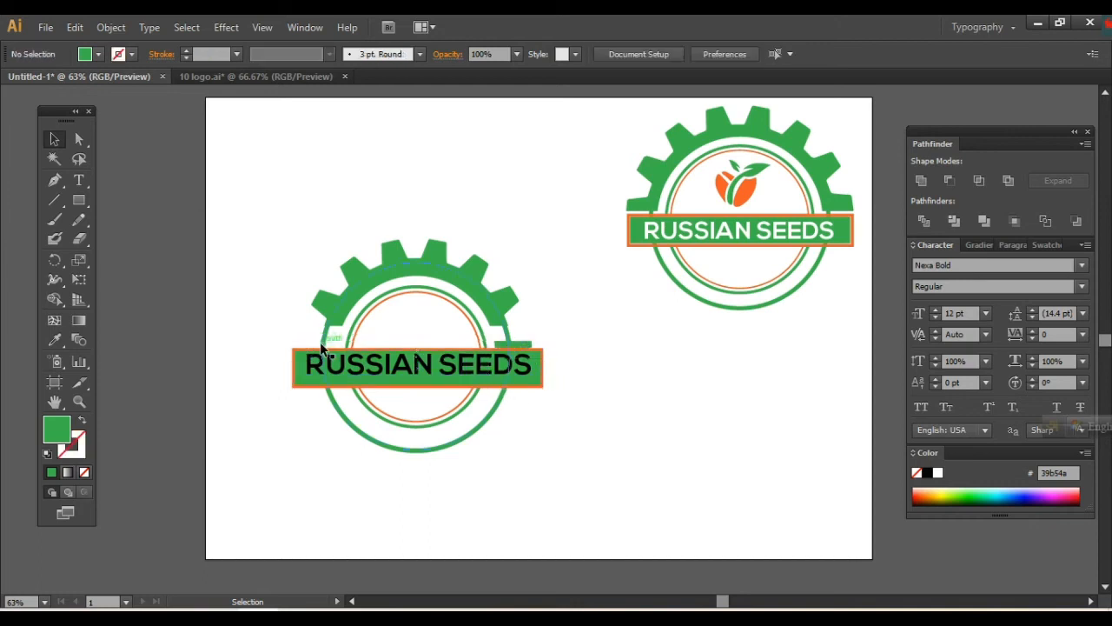
pyautogui.click(511, 348)
pyautogui.click(521, 345)
pyautogui.press('Delete')
# - Nudge the banner and its RUSSIAN SEEDS text up together toward the middle of the circles
pyautogui.moveTo(617, 347); pyautogui.dragTo(526, 402)
pyautogui.press('Up')
pyautogui.press('Up')
pyautogui.press('Up')
pyautogui.press('Up')
pyautogui.press('Up')
pyautogui.press('Up')
pyautogui.press('Up')
pyautogui.press('Up')
pyautogui.press('Up')
pyautogui.press('Up')
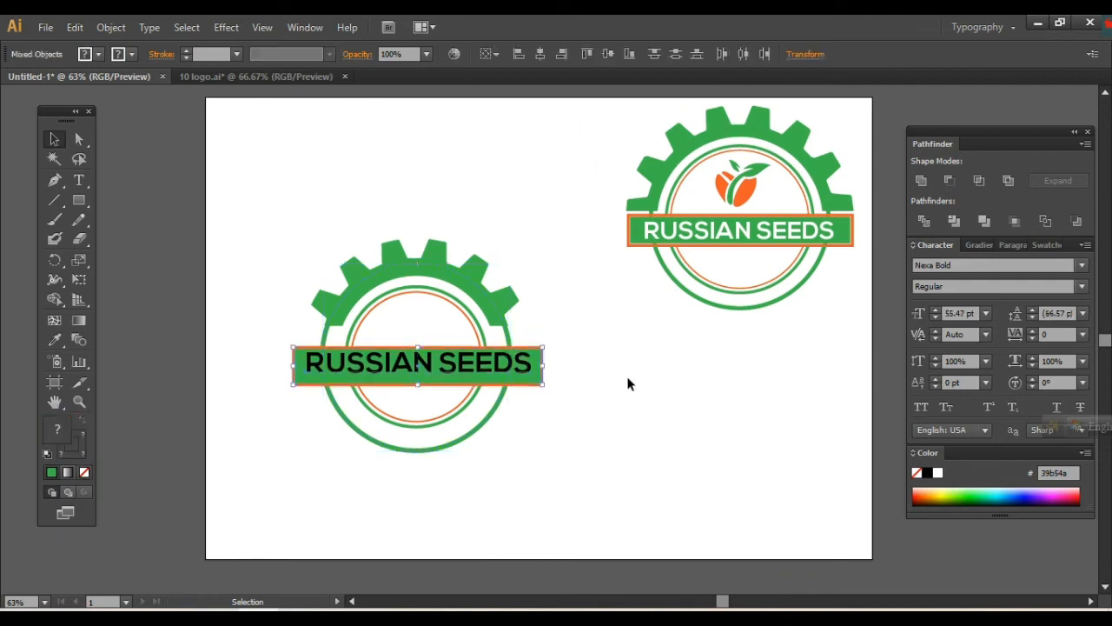
pyautogui.press('Up')
pyautogui.press('Up')
pyautogui.click(627, 379)
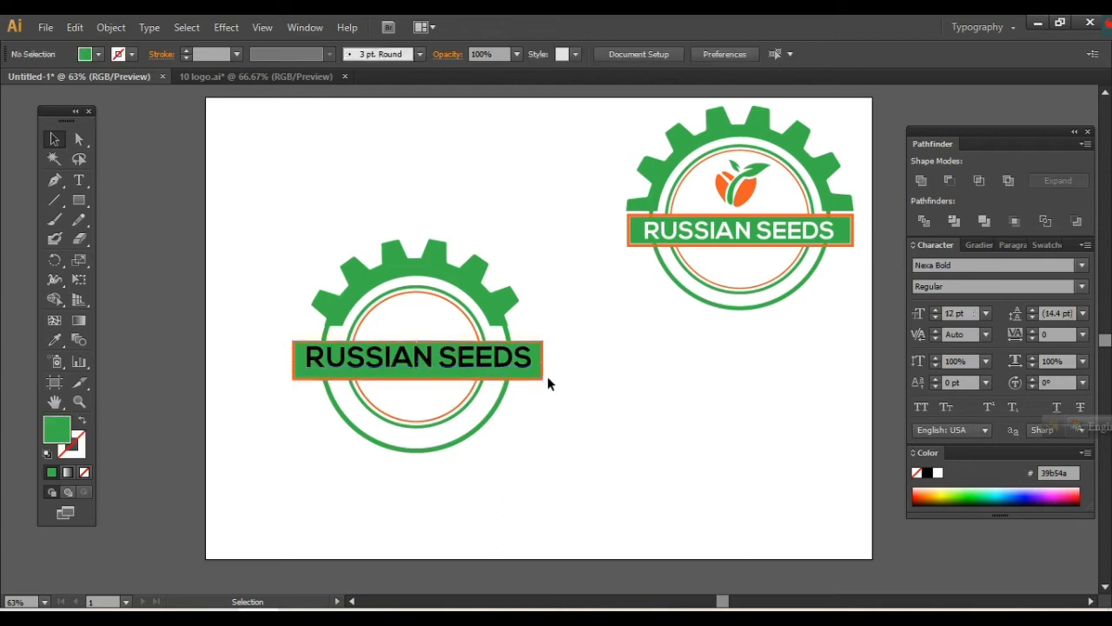
# - Nudge the RUSSIAN SEEDS text down until it is vertically centred in the banner
pyautogui.click(511, 358)
pyautogui.press('Down')
pyautogui.press('Down')
pyautogui.press('Down')
pyautogui.press('Down')
pyautogui.press('Down')
pyautogui.press('Down')
pyautogui.press('Down')
pyautogui.press('Down')
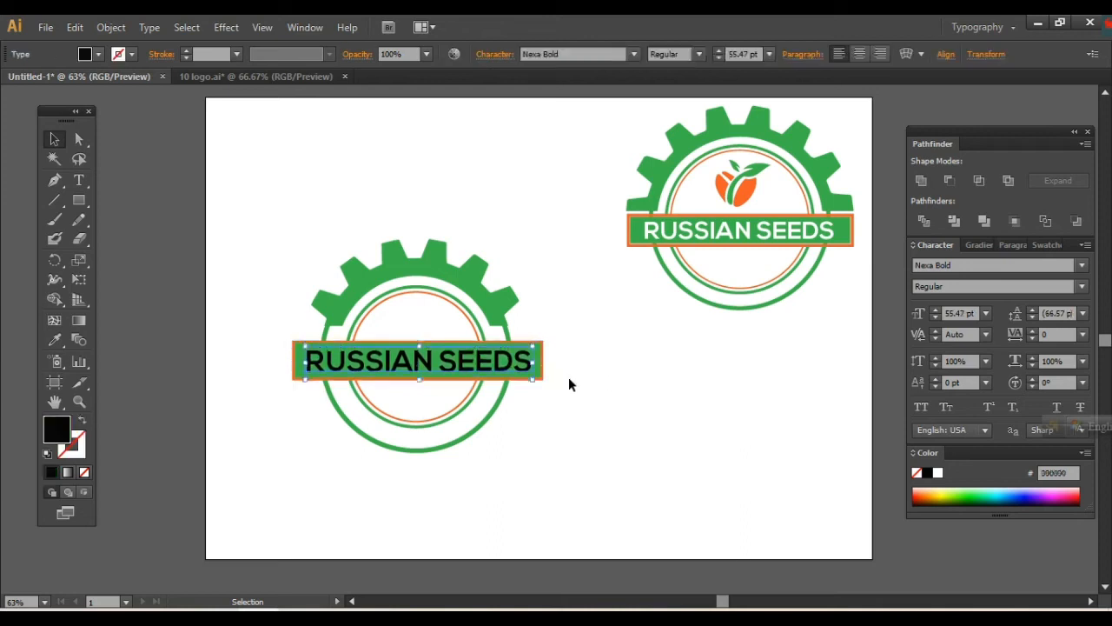
# - Fill the RUSSIAN SEEDS text with white
pyautogui.click(86, 53)
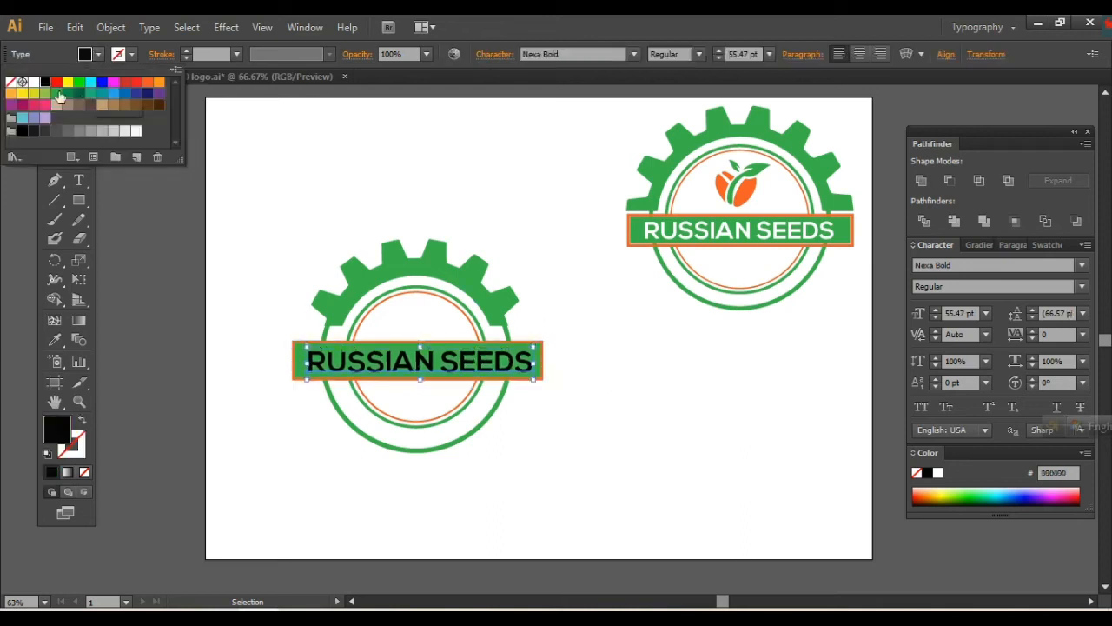
pyautogui.click(33, 81)
pyautogui.click(480, 187)
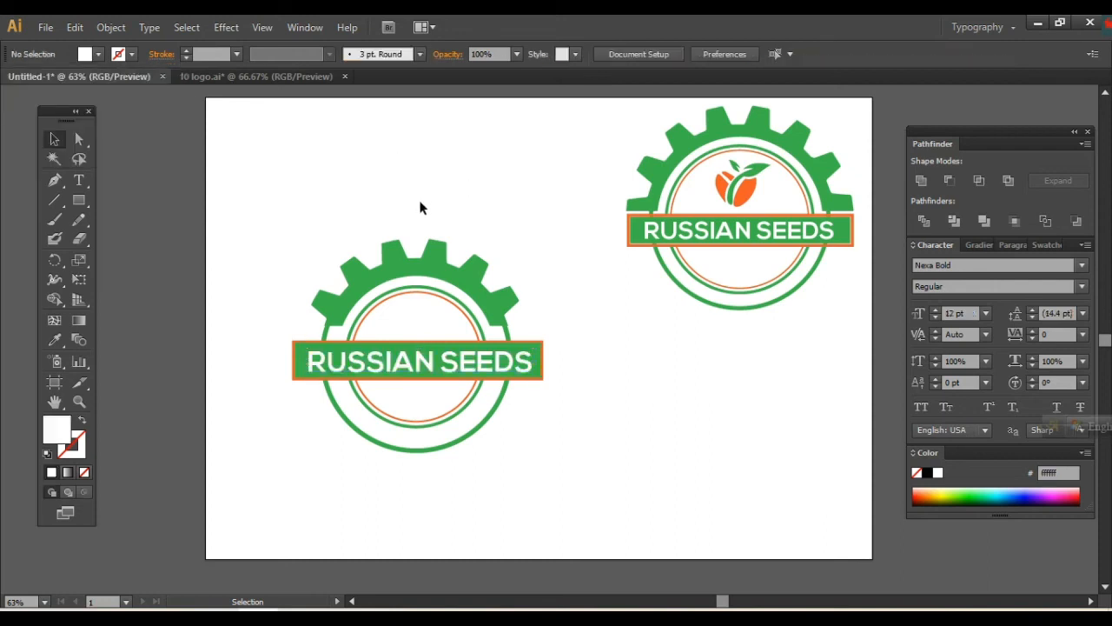
pyautogui.moveTo(265, 210); pyautogui.dragTo(618, 534)
pyautogui.click(607, 340)
pyautogui.moveTo(708, 174); pyautogui.dragTo(704, 174)
pyautogui.click(766, 370)
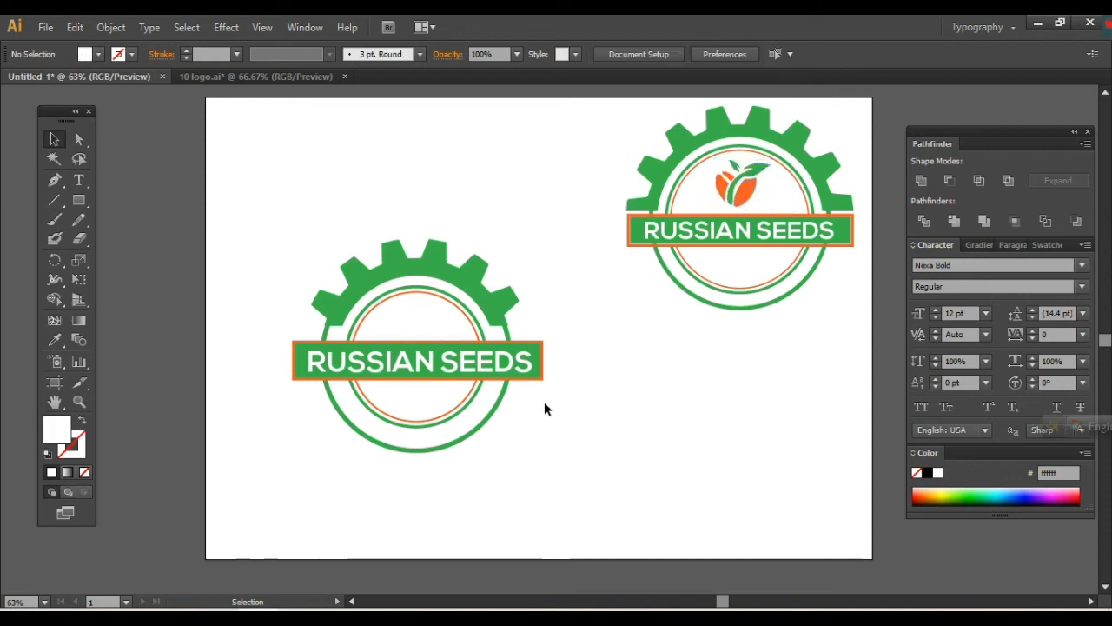
# - Draw a small circle with the Ellipse tool in the empty area above the new emblem
pyautogui.moveTo(83, 201); pyautogui.dragTo(136, 244)
pyautogui.moveTo(312, 164); pyautogui.dragTo(299, 176)
pyautogui.click(54, 139)
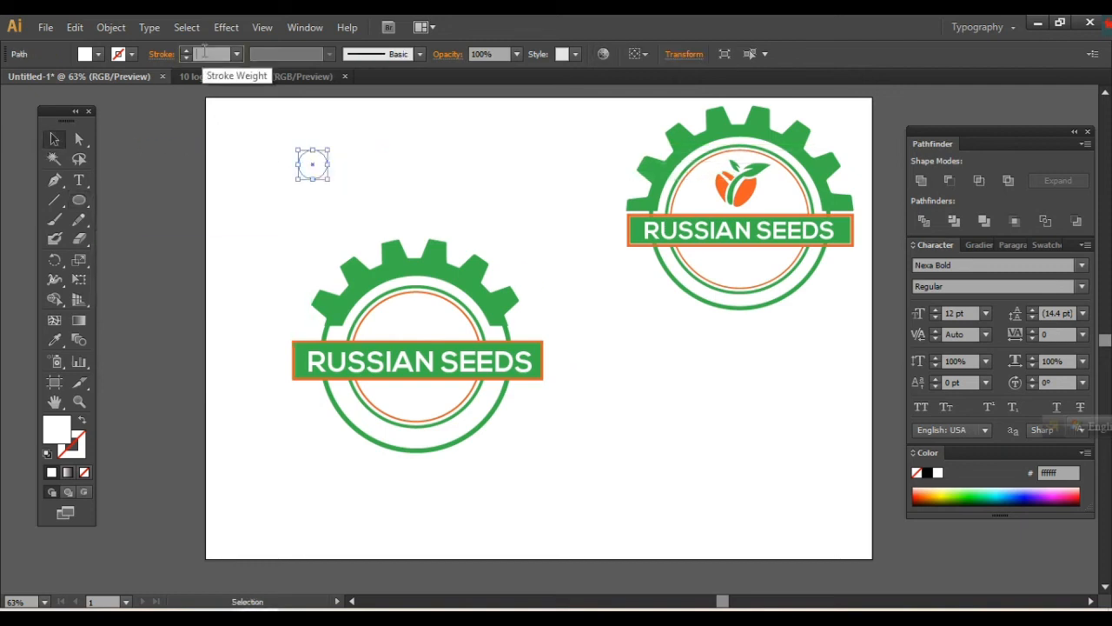
# - Give the small circle a 4 pt green stroke and no fill
pyautogui.scroll(4, 204, 52)
pyautogui.click(100, 56)
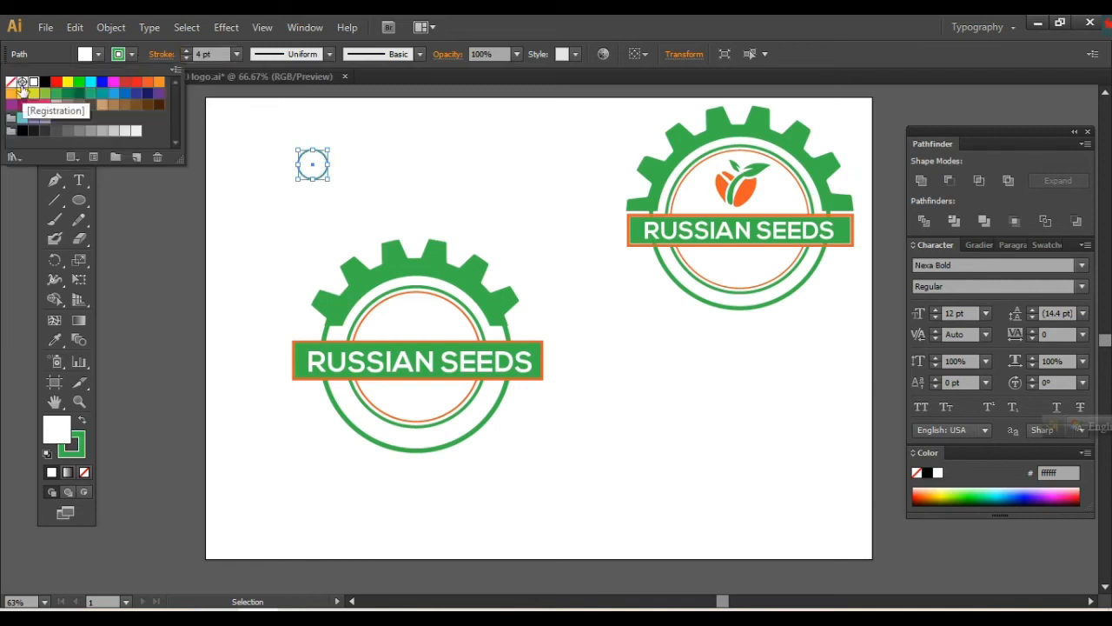
pyautogui.click(10, 83)
pyautogui.click(256, 207)
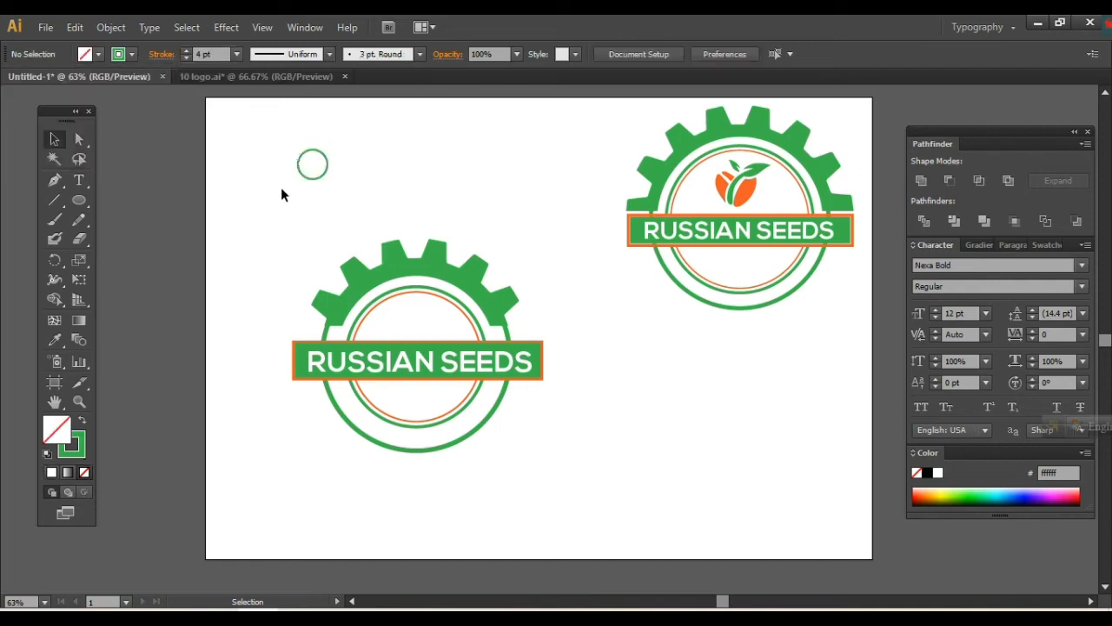
# - Duplicate the small green circle into an overlapping trio and move it inside the emblem's inner circle, above the banner
pyautogui.moveTo(298, 177); pyautogui.dragTo(343, 187)
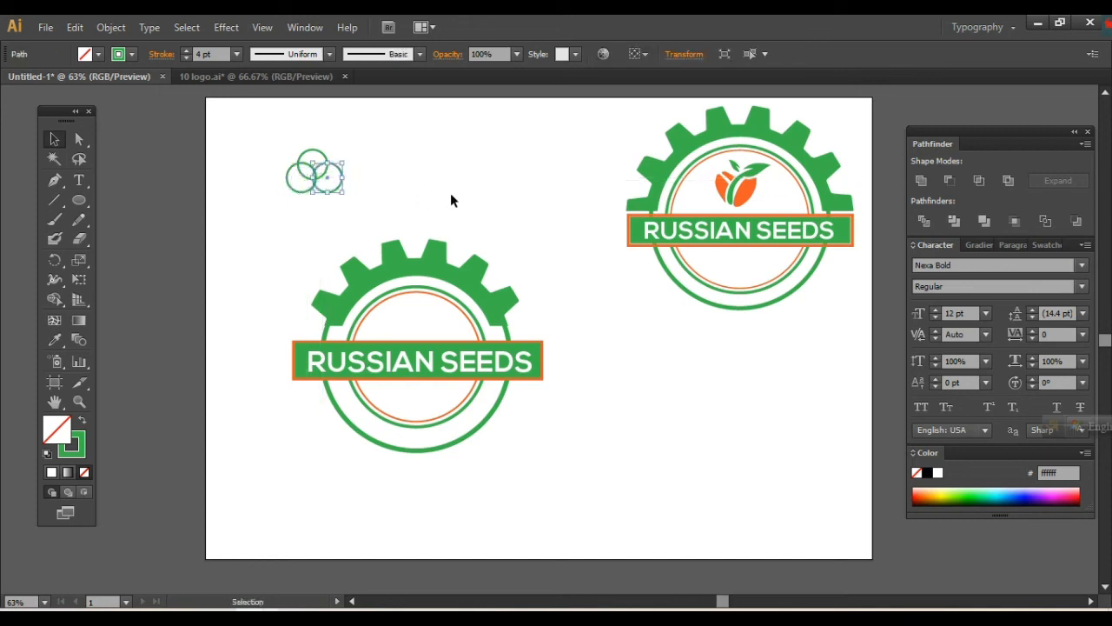
pyautogui.moveTo(258, 143); pyautogui.dragTo(352, 203)
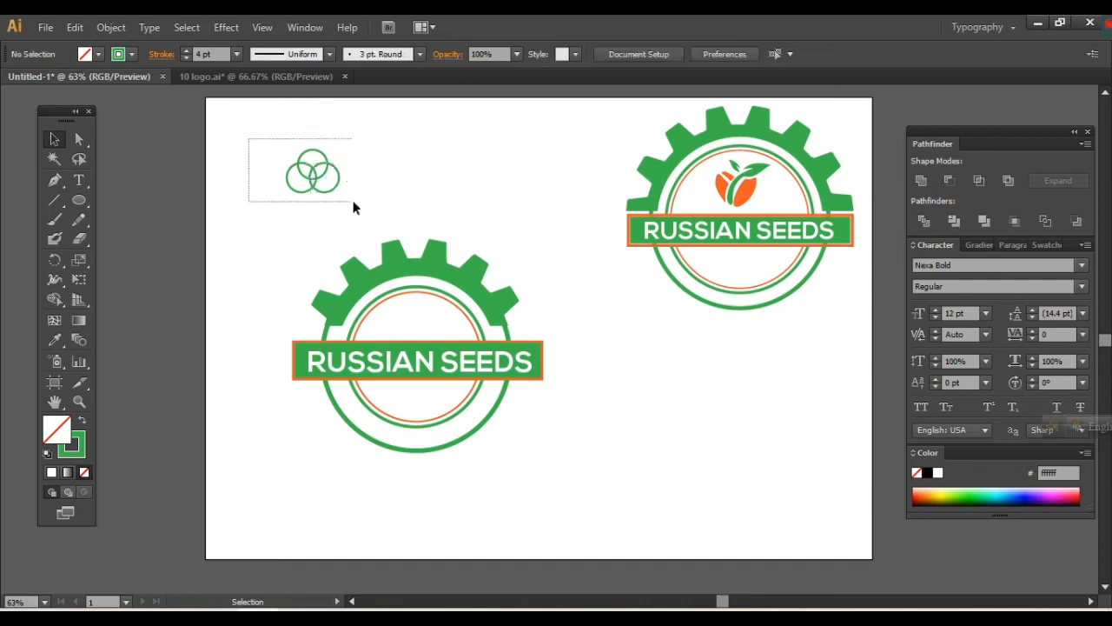
pyautogui.moveTo(313, 165); pyautogui.dragTo(434, 320)
pyautogui.click(570, 312)
# - Group all parts of the new emblem, including the three small circles
pyautogui.moveTo(227, 202); pyautogui.dragTo(574, 509)
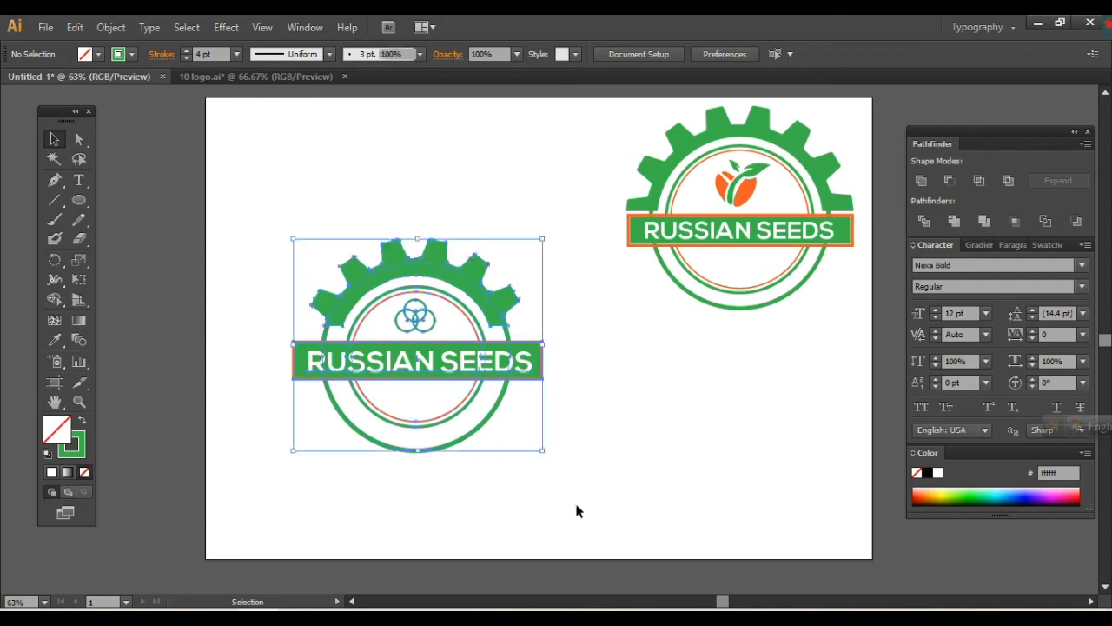
pyautogui.rightClick(467, 365)
pyautogui.click(508, 441)
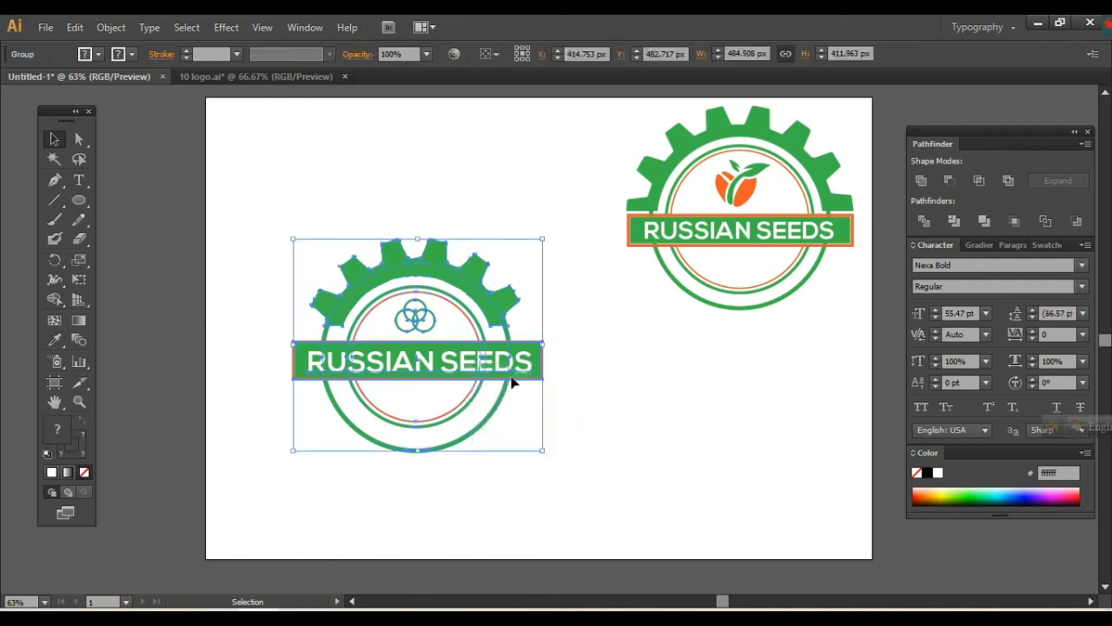
pyautogui.click(574, 363)
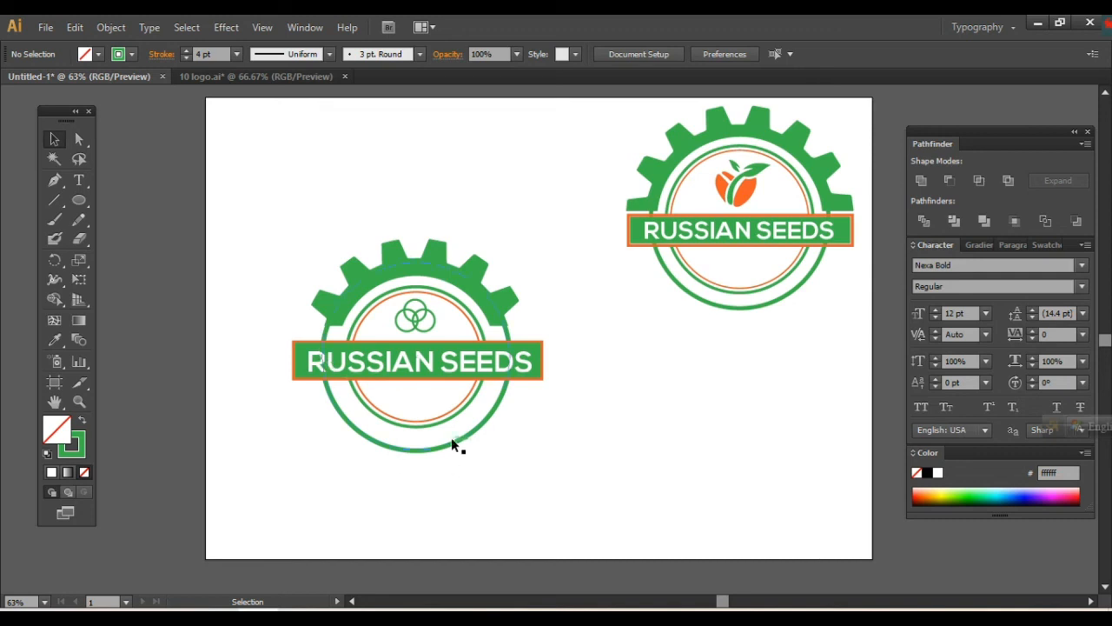
# - Draw a flat, wide ellipse below the new emblem as a shadow, with grey fill b3b3b3 and no stroke
pyautogui.click(85, 203)
pyautogui.moveTo(363, 472); pyautogui.dragTo(487, 491)
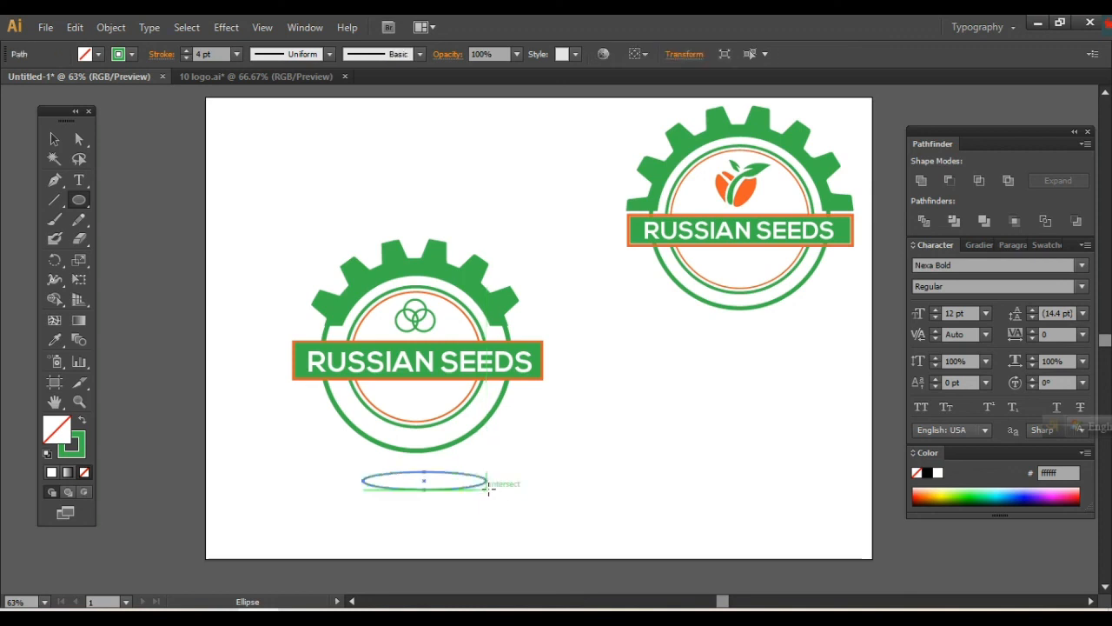
pyautogui.click(135, 54)
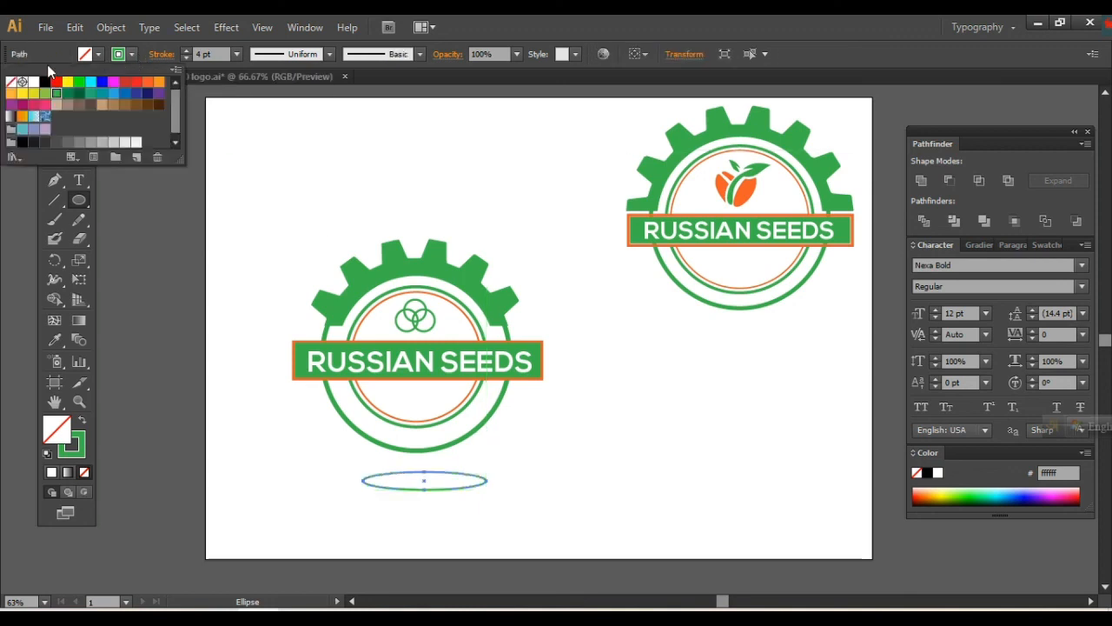
pyautogui.click(10, 81)
pyautogui.click(100, 56)
pyautogui.click(100, 57)
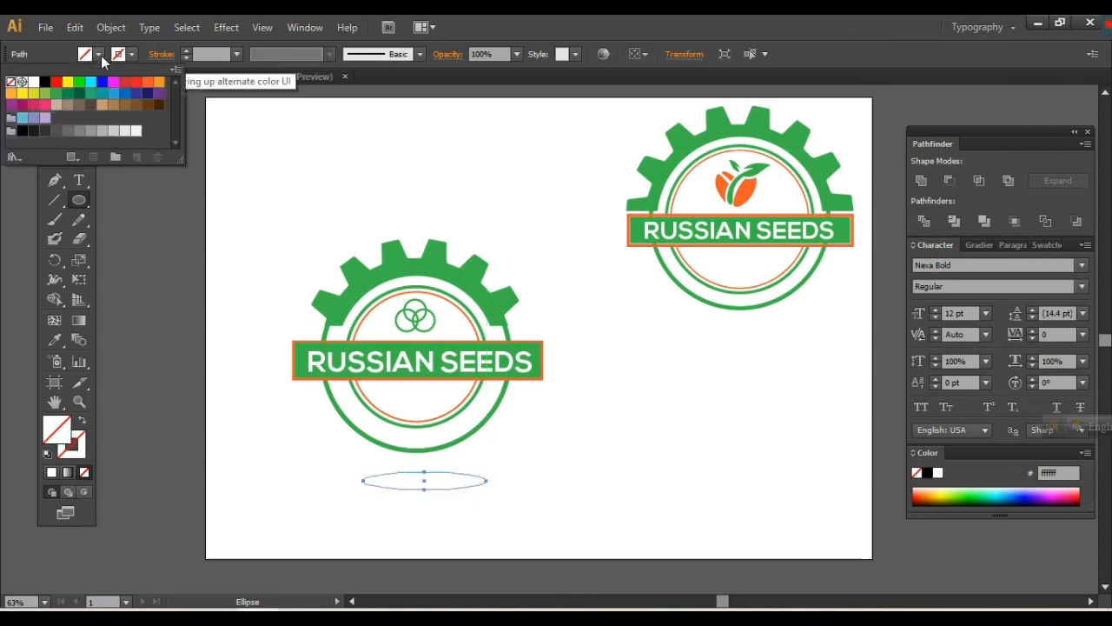
pyautogui.click(102, 132)
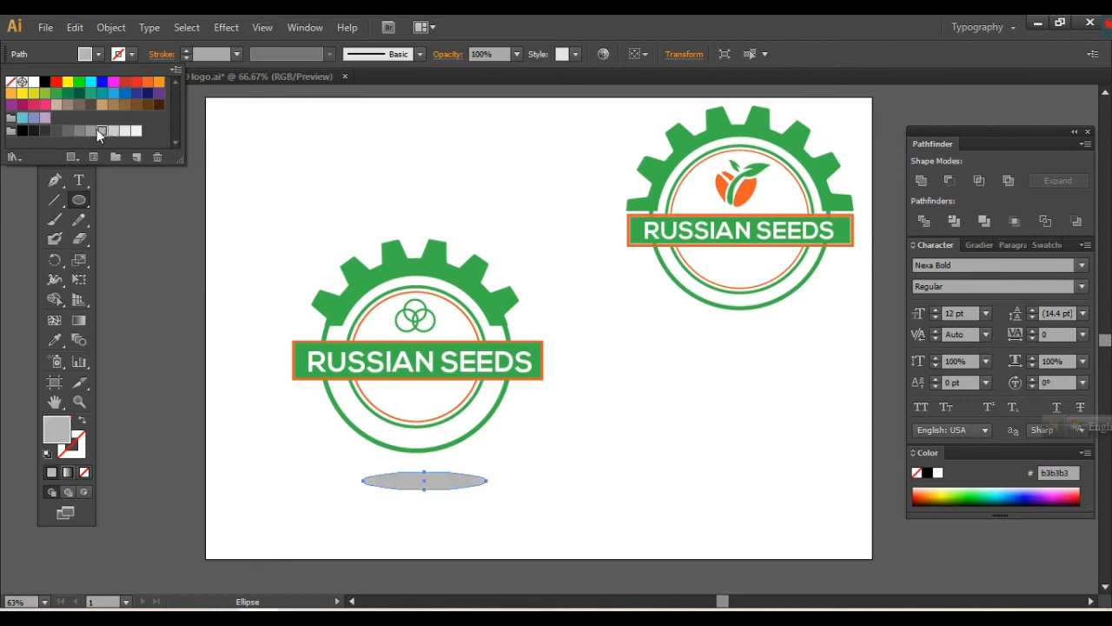
pyautogui.click(75, 216)
pyautogui.click(55, 142)
pyautogui.click(458, 312)
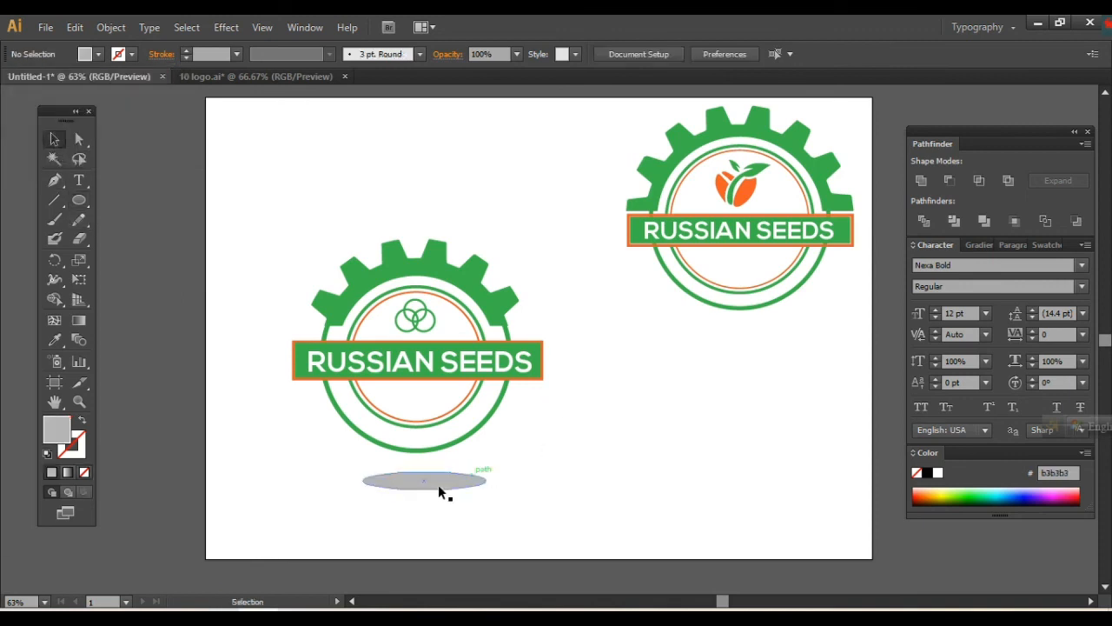
# - Nudge the grey shadow ellipse slightly left so it sits centred beneath the emblem
pyautogui.click(440, 491)
pyautogui.press('Left')
pyautogui.press('Left')
pyautogui.press('Left')
pyautogui.press('Left')
pyautogui.press('Left')
pyautogui.press('Left')
pyautogui.press('Left')
pyautogui.press('Left')
pyautogui.press('Left')
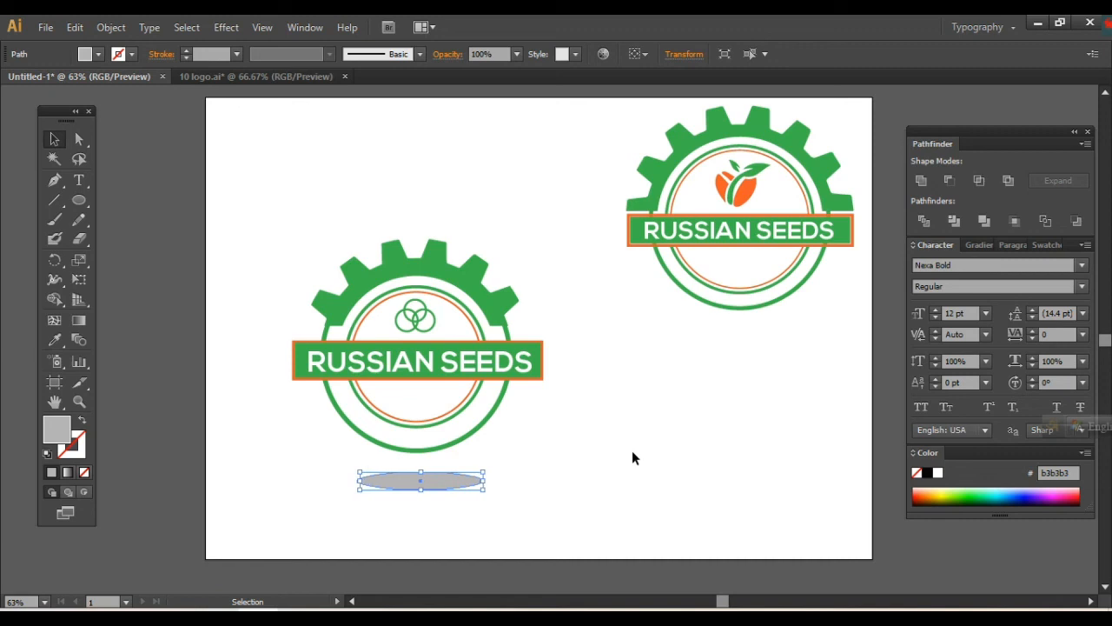
pyautogui.click(626, 451)
pyautogui.hotkey('ctrl', '-')
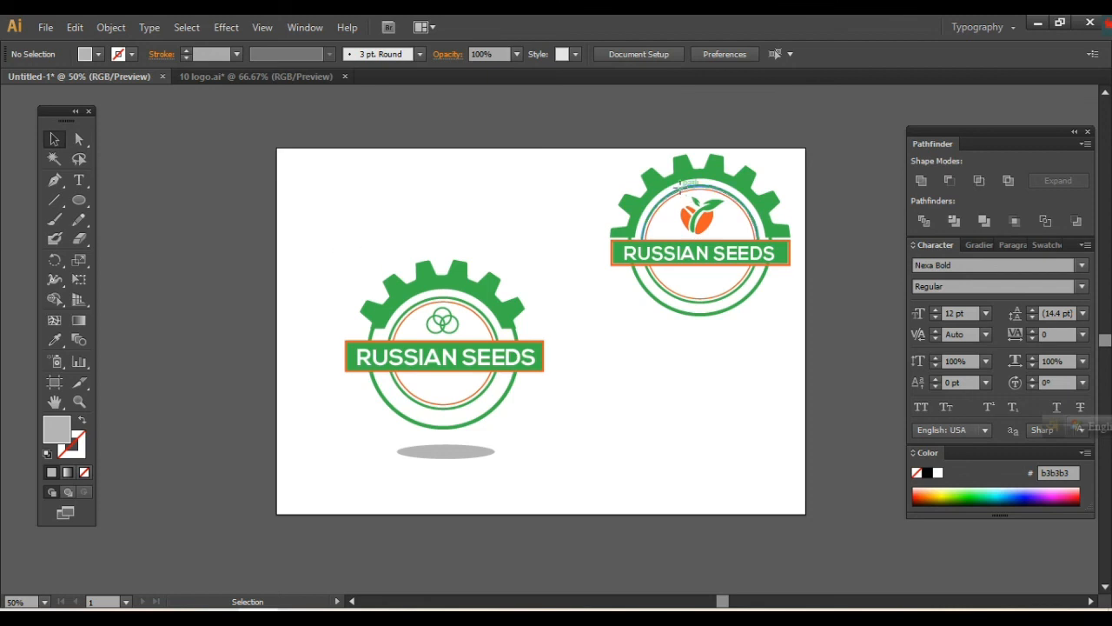
pyautogui.click(677, 189)
pyautogui.click(642, 228)
pyautogui.click(642, 232)
pyautogui.click(459, 177)
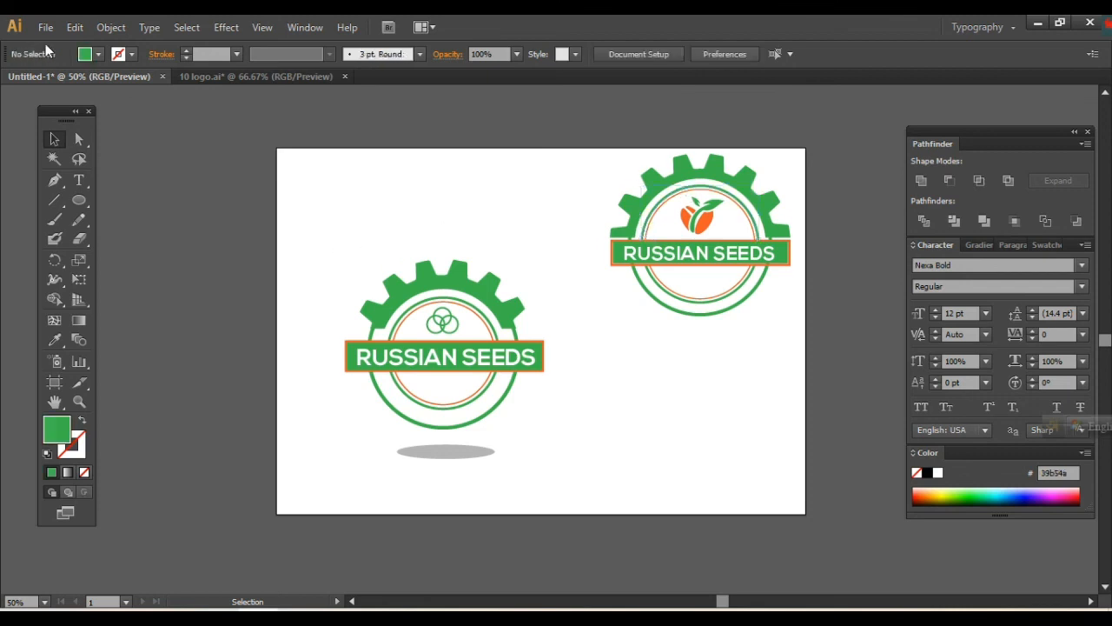
# - Examine the file formats offered for saving the document under a new name, without saving it
pyautogui.click(45, 28)
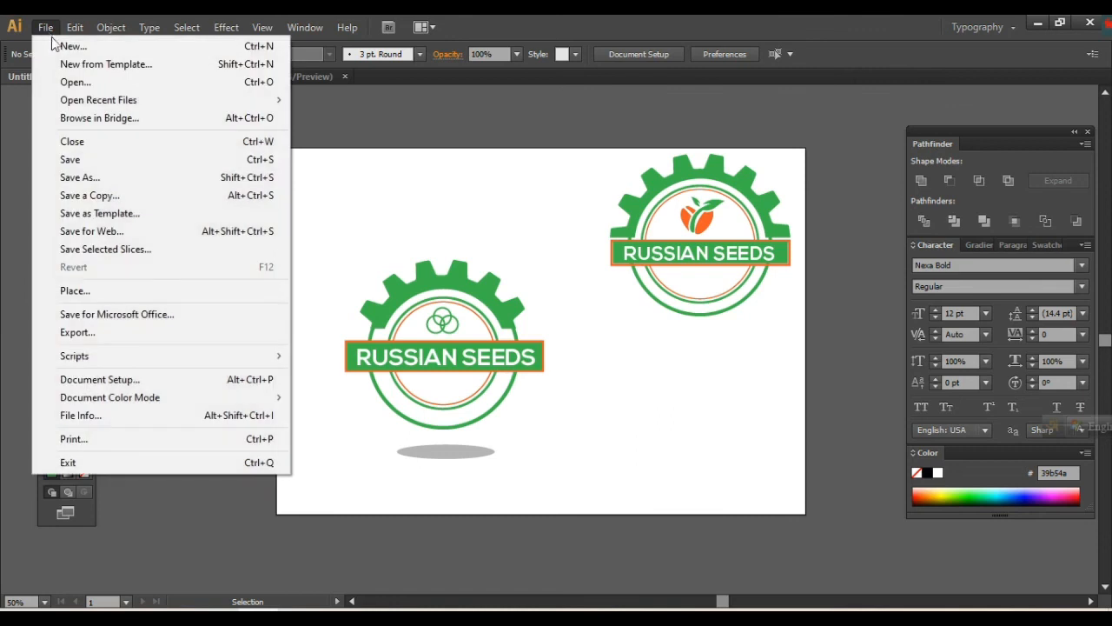
pyautogui.click(93, 182)
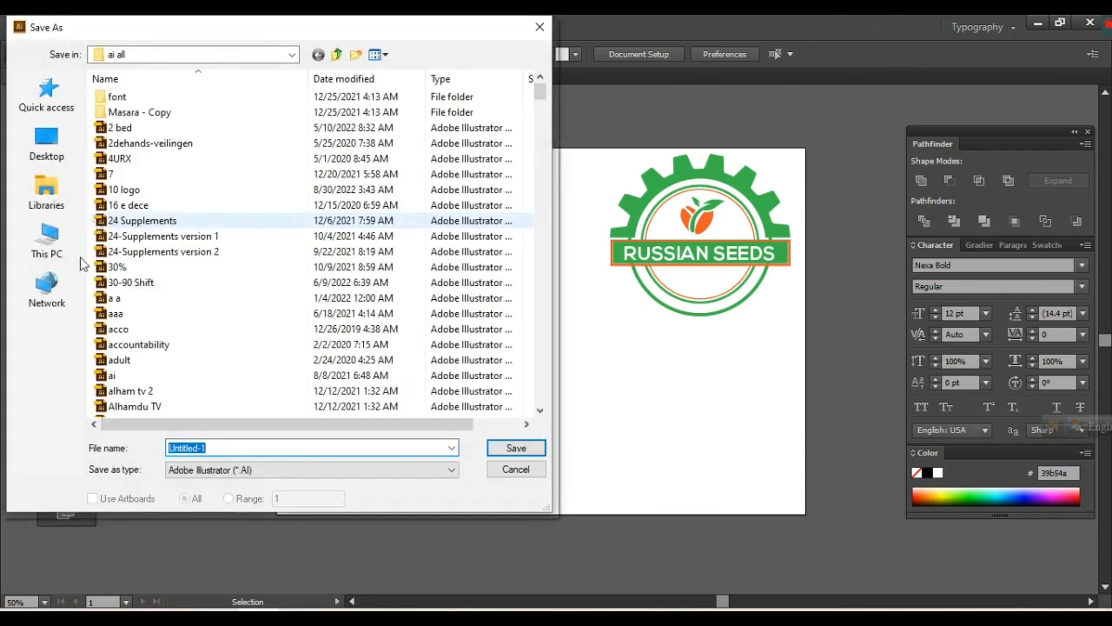
pyautogui.click(248, 470)
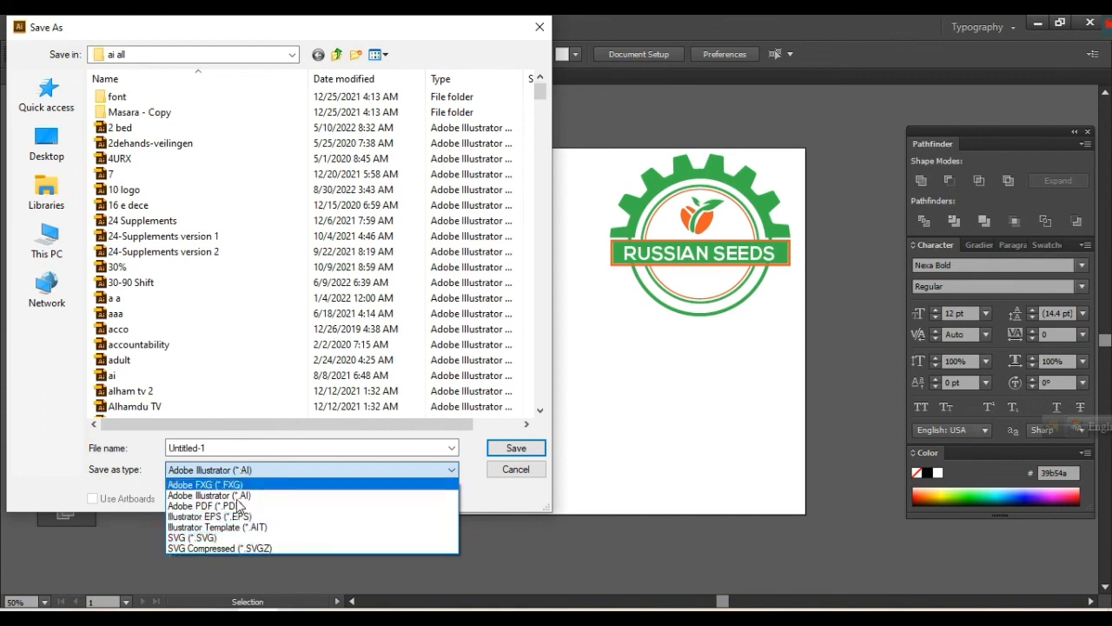
pyautogui.click(515, 475)
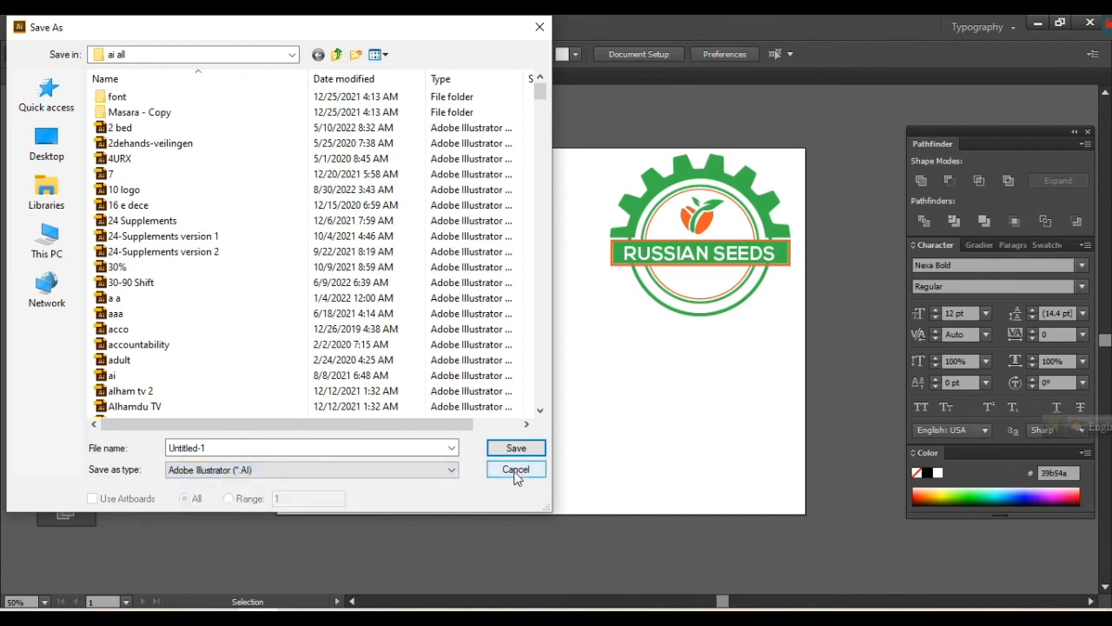
pyautogui.click(515, 473)
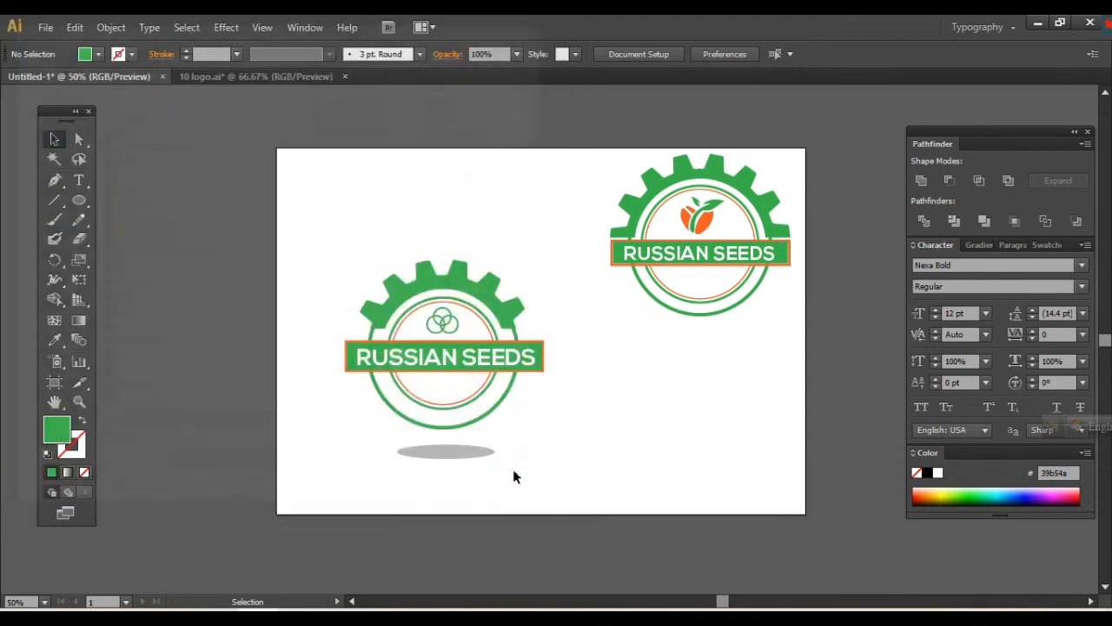
# - Examine the Save for Web format and JPEG quality options, without exporting the artwork
pyautogui.click(45, 27)
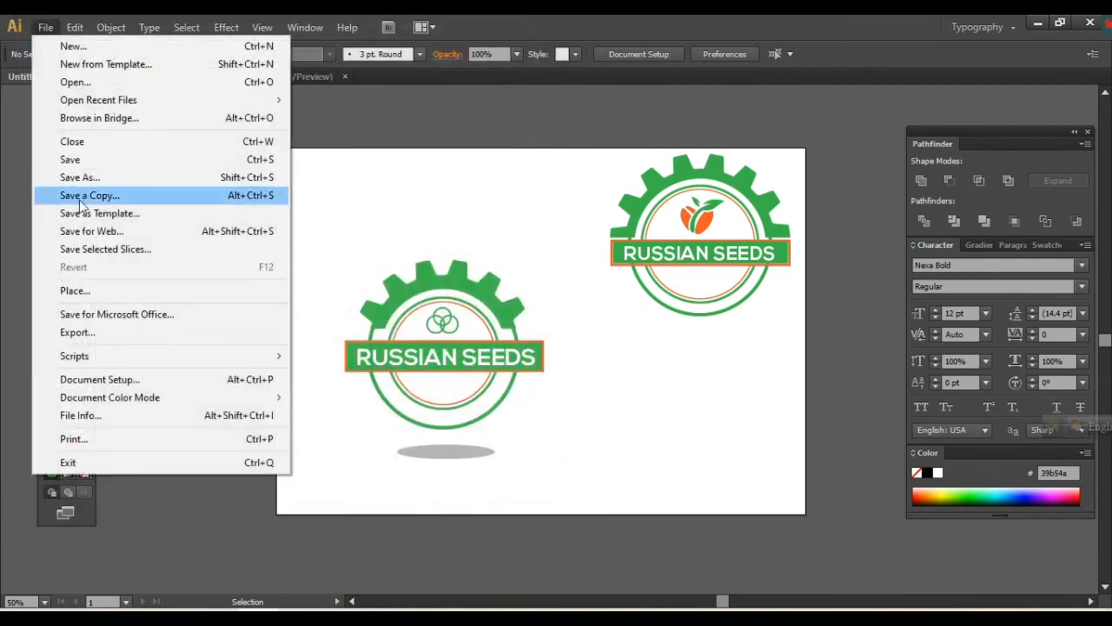
pyautogui.click(171, 231)
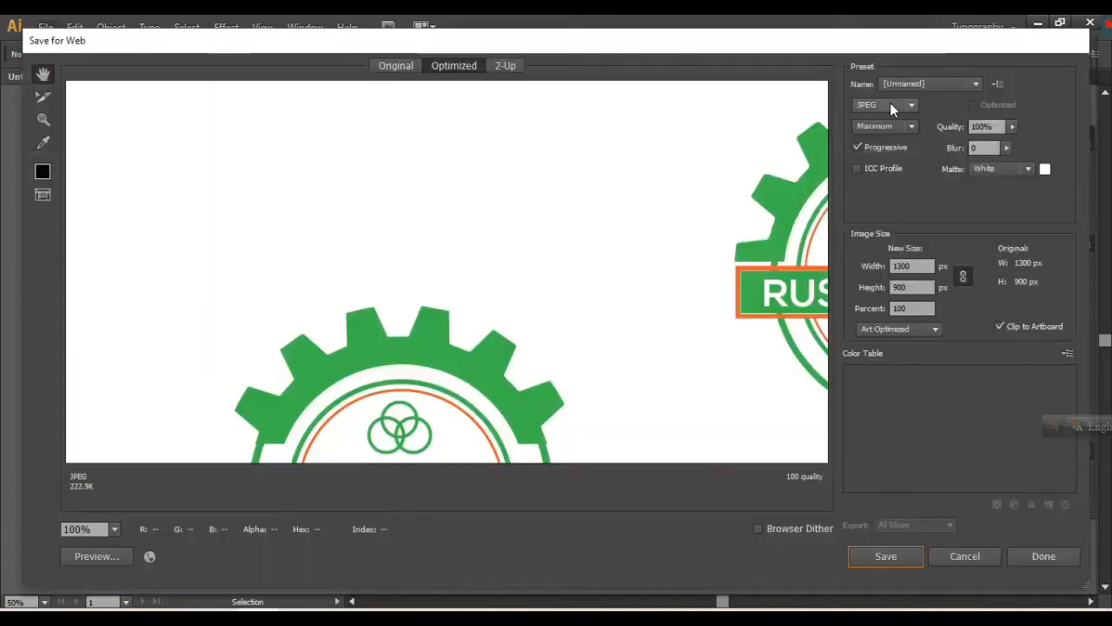
pyautogui.click(890, 105)
pyautogui.click(895, 142)
pyautogui.click(891, 126)
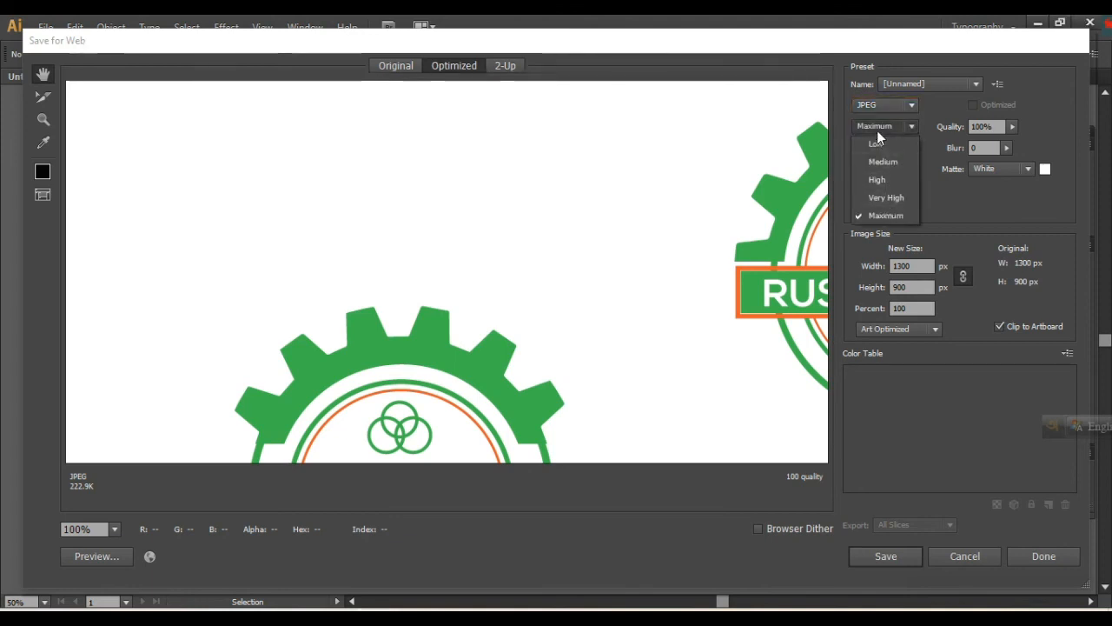
pyautogui.click(879, 111)
pyautogui.click(954, 556)
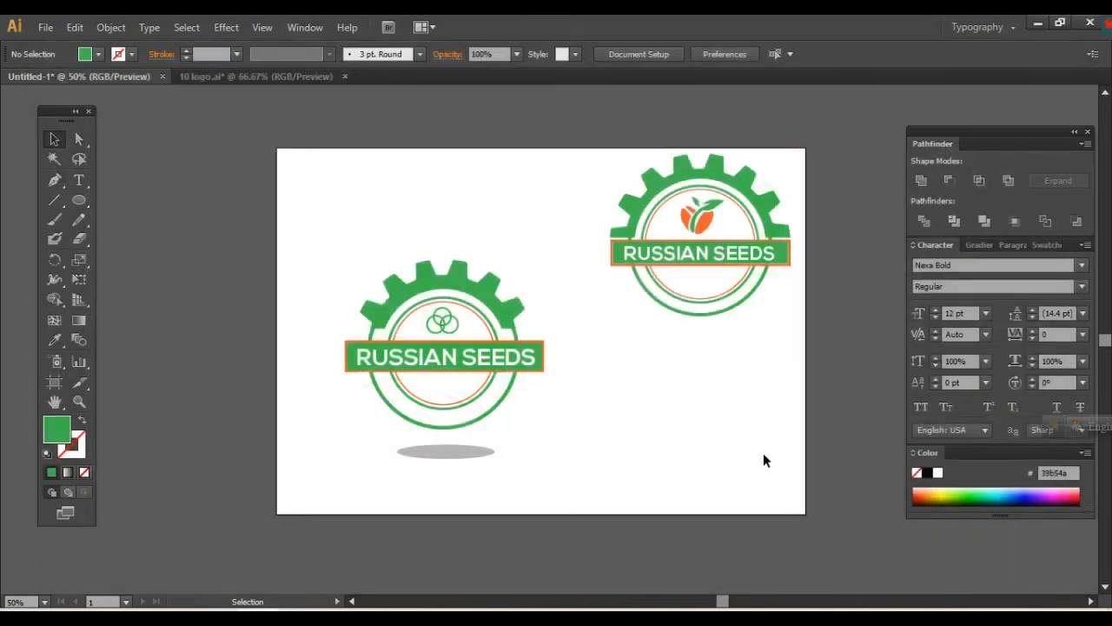